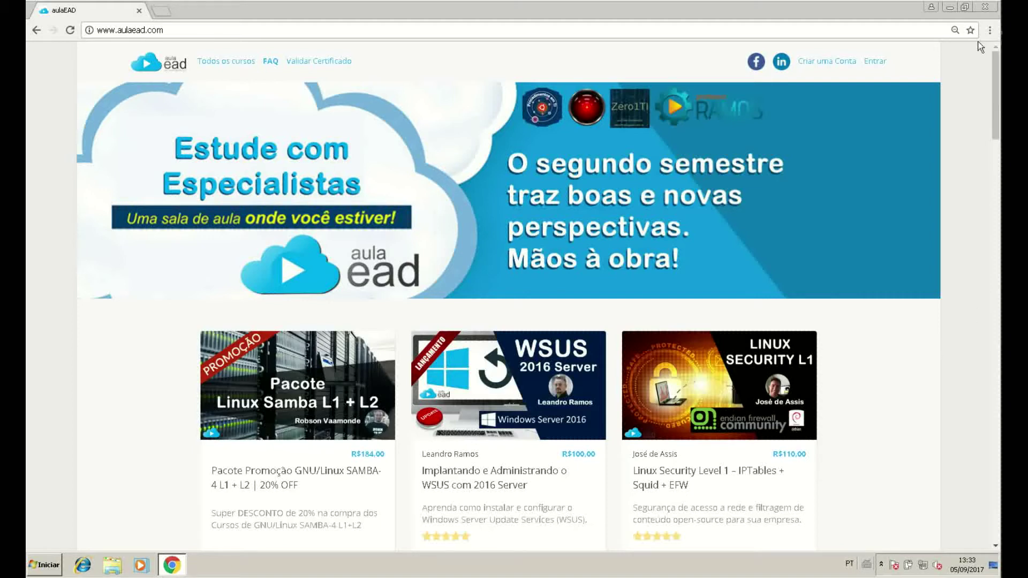
- Minimize the Chrome window with the aulaEAD course page to show the desktop
left_click(949, 7)
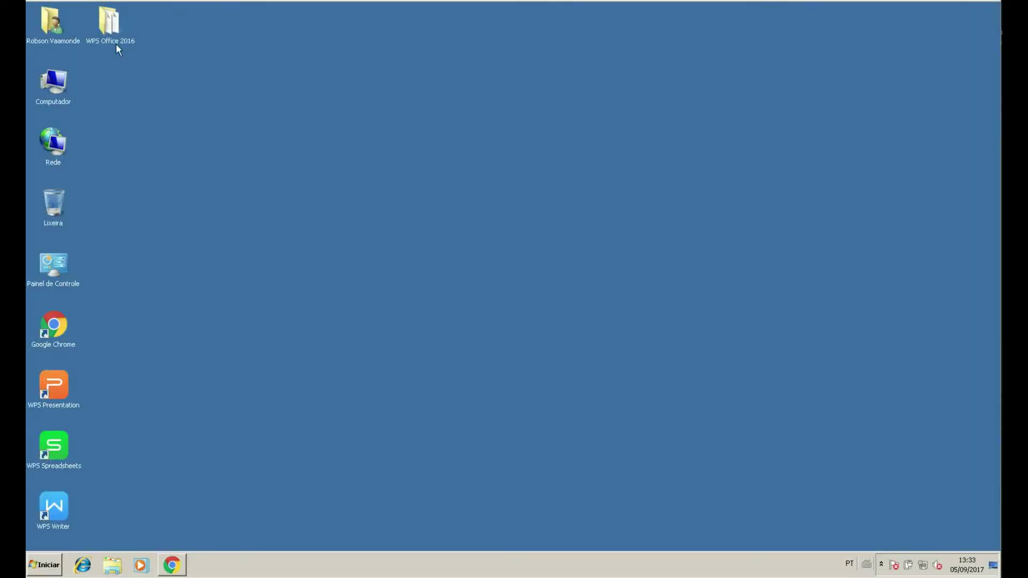
- Open Aula-01-B-WPS-Office-FuncoesBasicas.xlsx from the WPS Office 2016 desktop folder
double_click(111, 21)
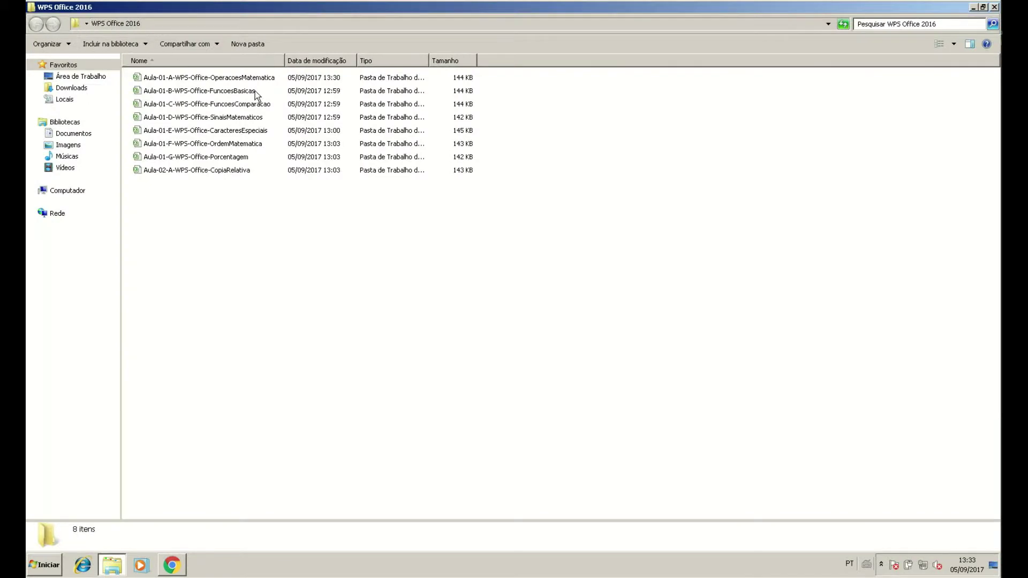
left_click(255, 95)
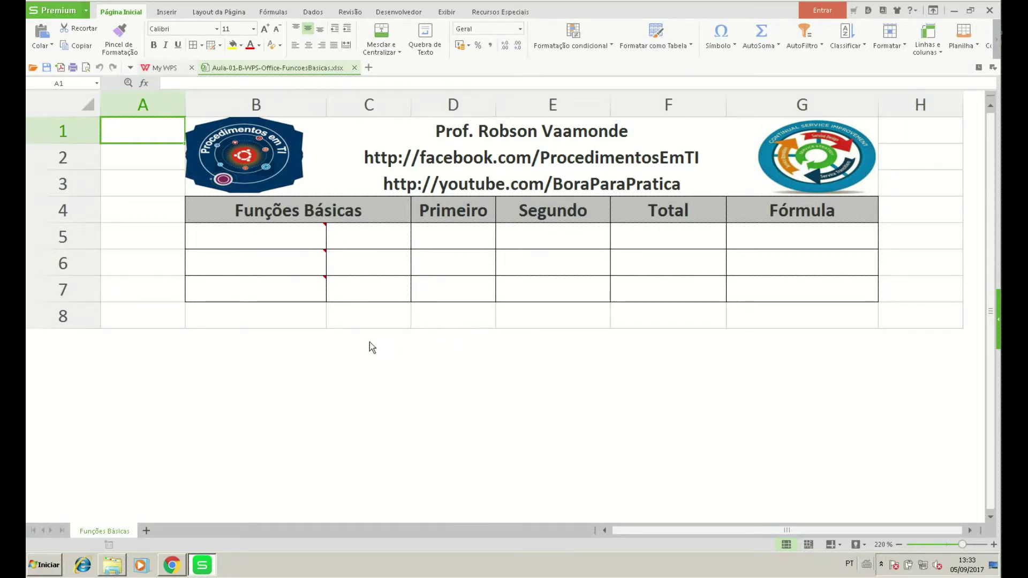
mouse_move(255, 236)
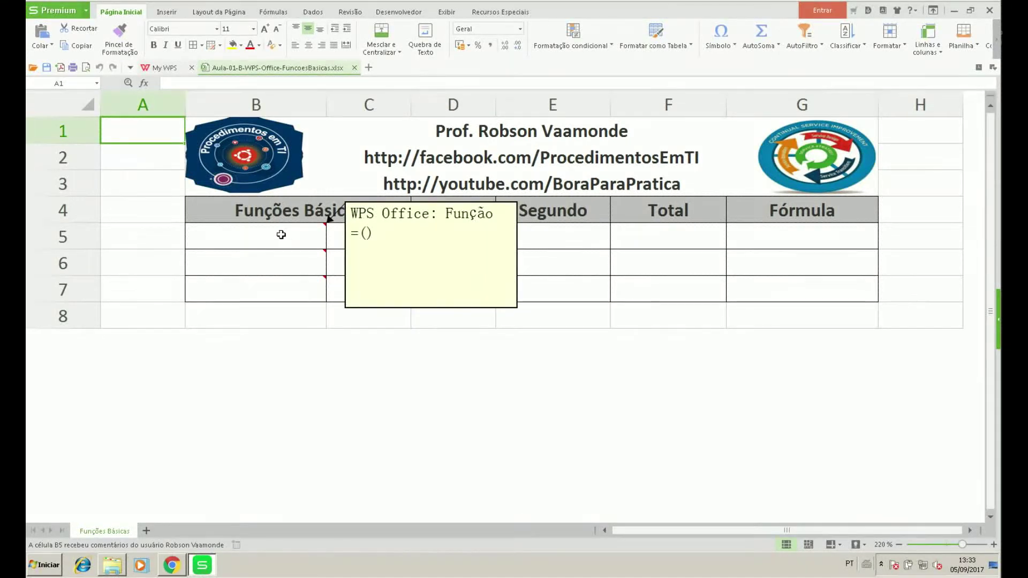
- Type Função in B5, then start the literal '= entry in C5
left_click(281, 234)
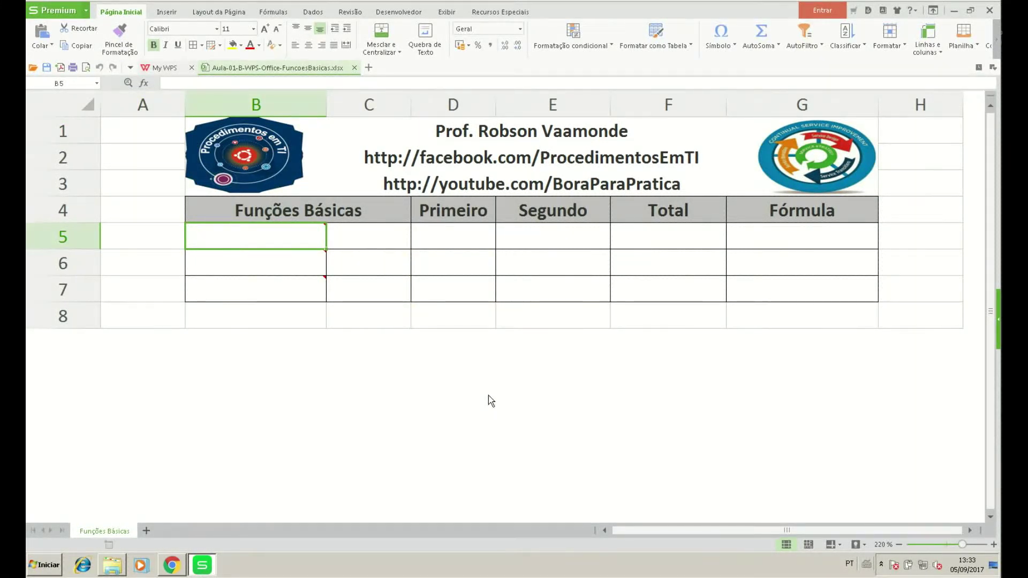
type("Função")
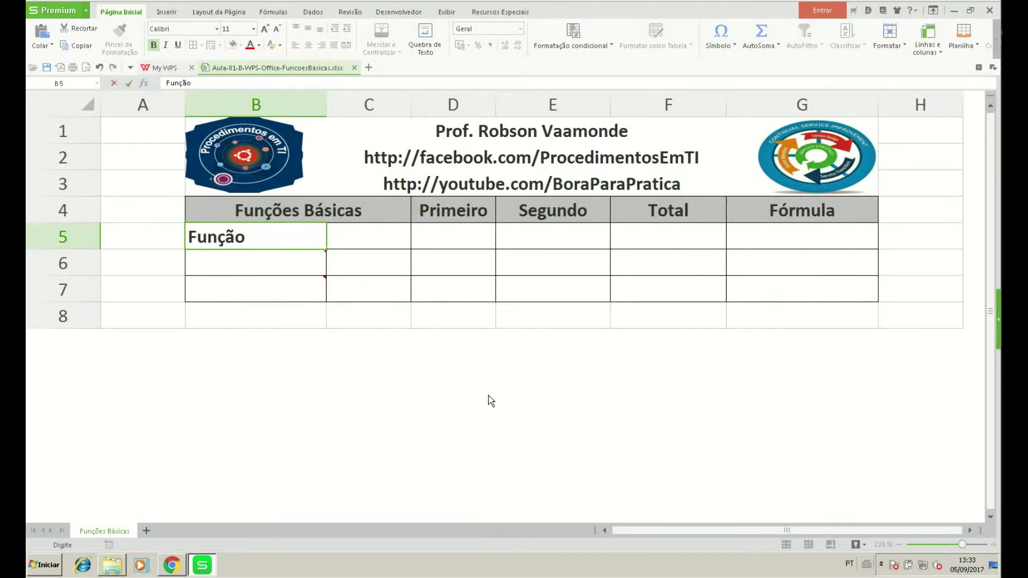
key("Tab")
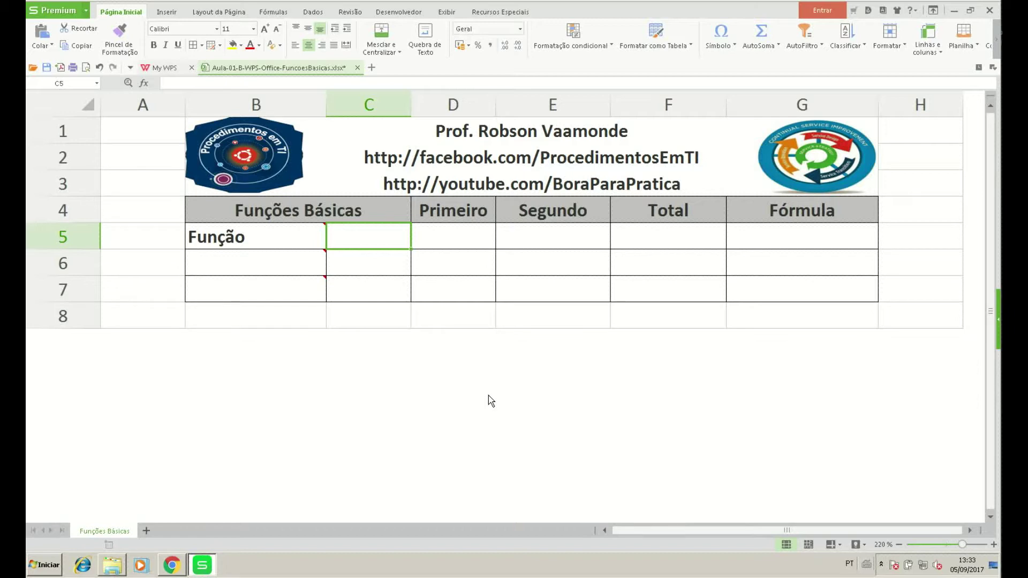
type("'=")
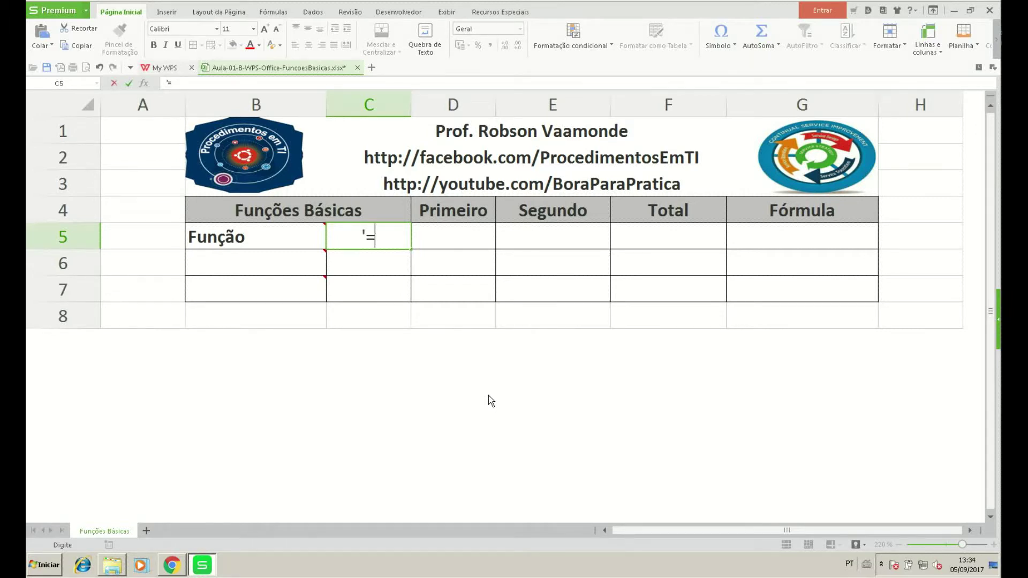
- Complete C5 as the plain text '=() and commit it
type("(")
left_click(371, 237)
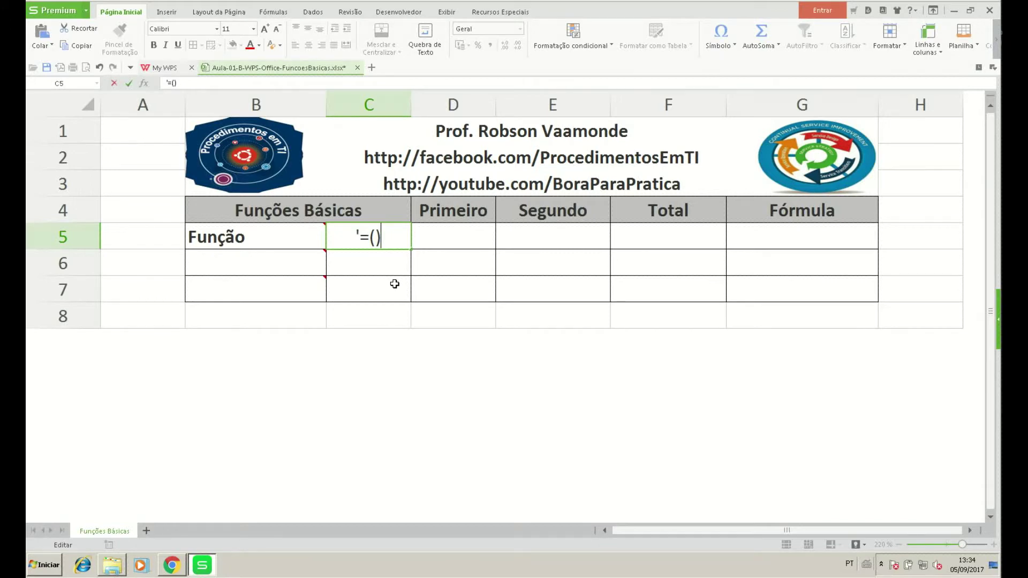
left_click(459, 237)
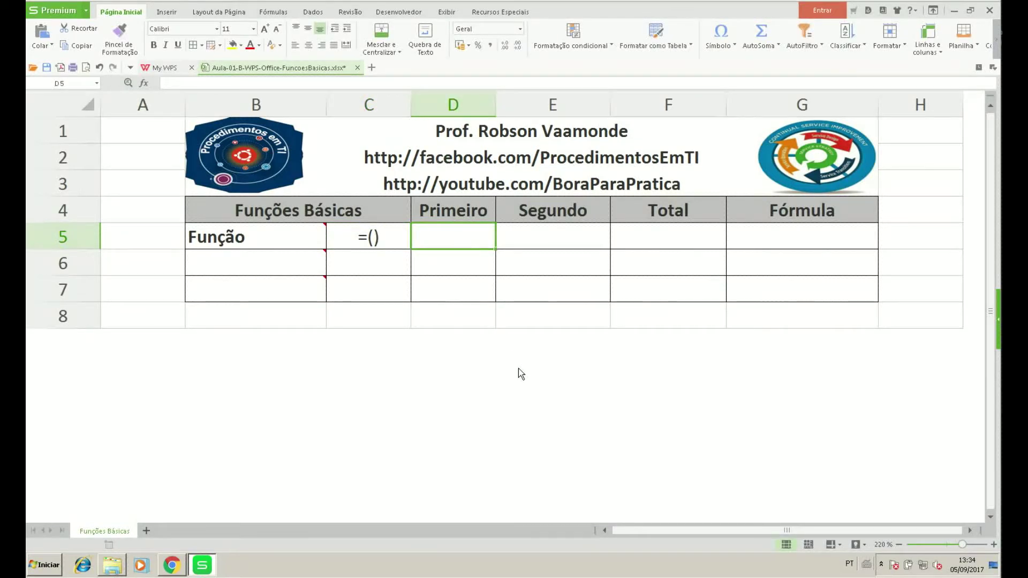
- Enter 10 in D5 and 10 in E5
type("10")
key("Tab")
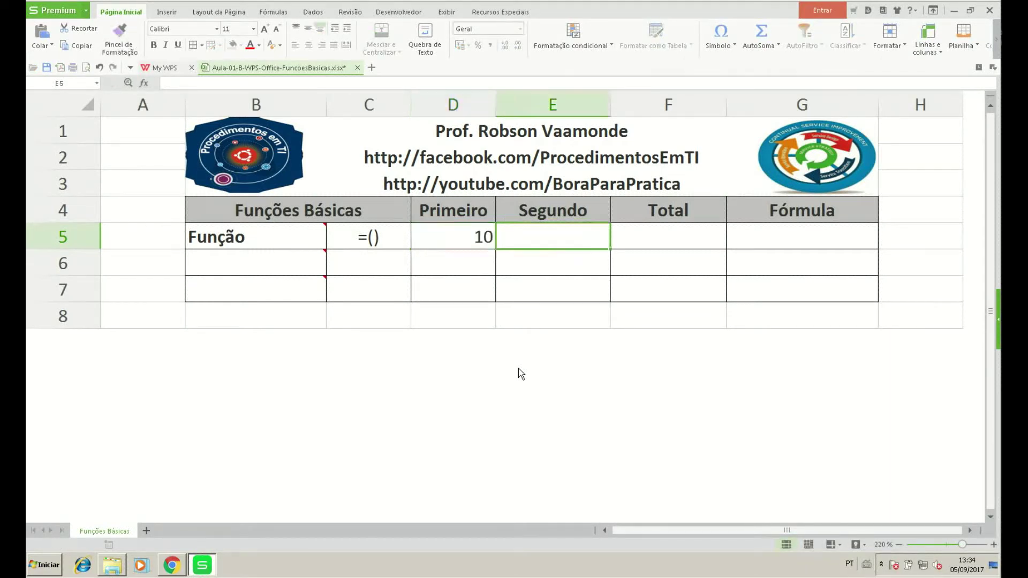
type("10")
key("Tab")
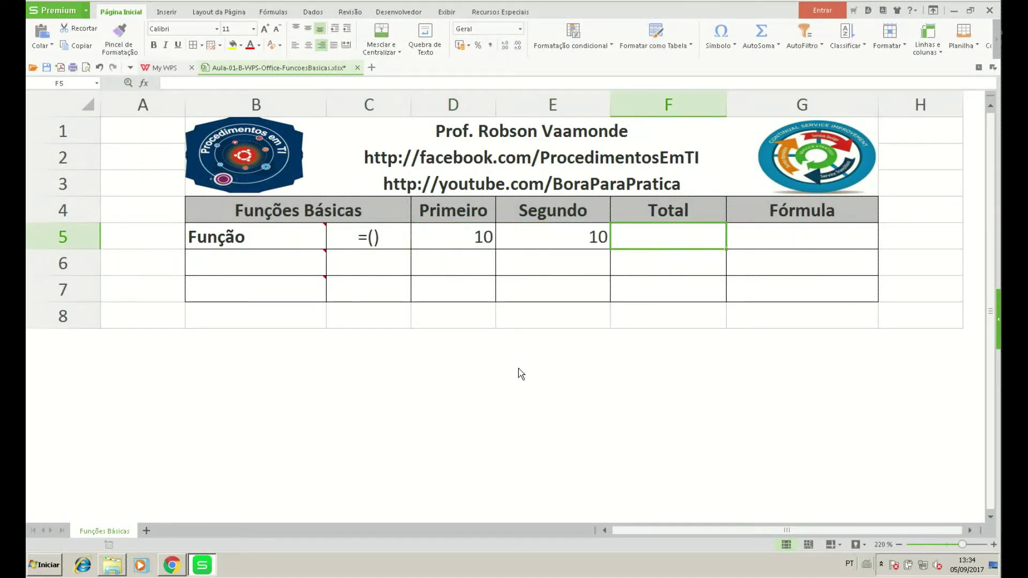
- Total row 5 in F5 with the formula =(D5+E5), giving 20
type("=")
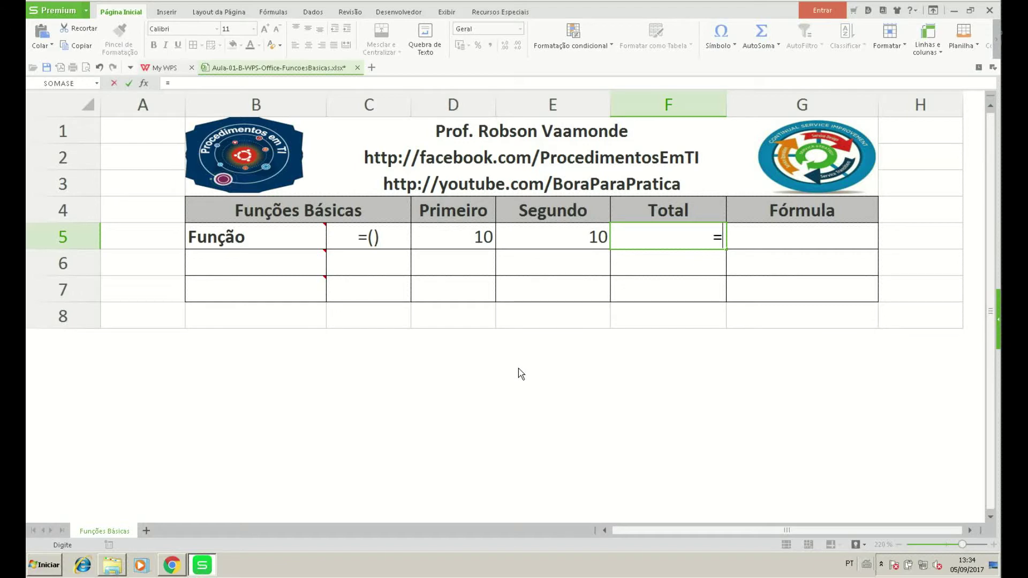
type("(")
left_click(466, 239)
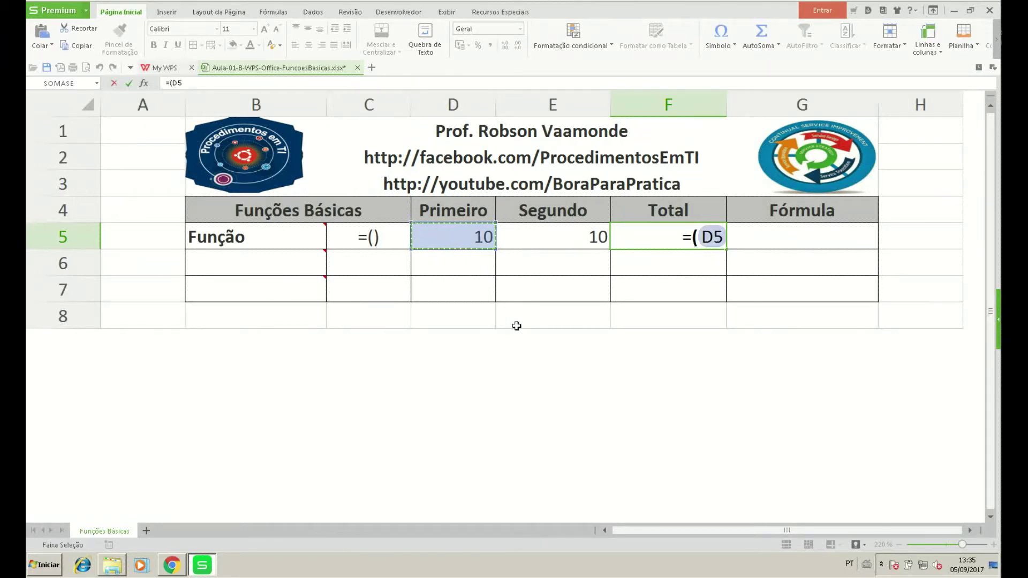
type("+")
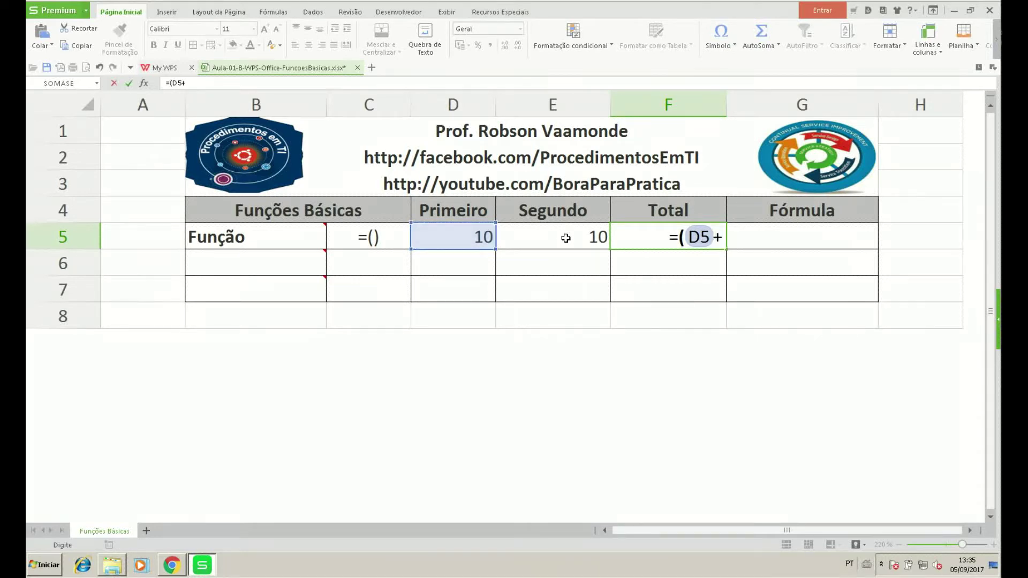
left_click(565, 238)
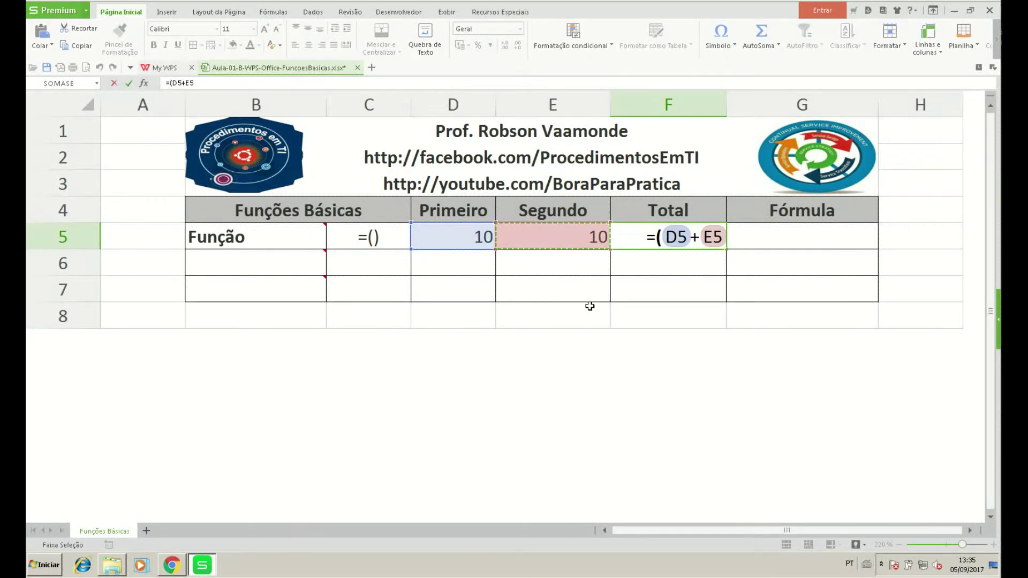
type(")")
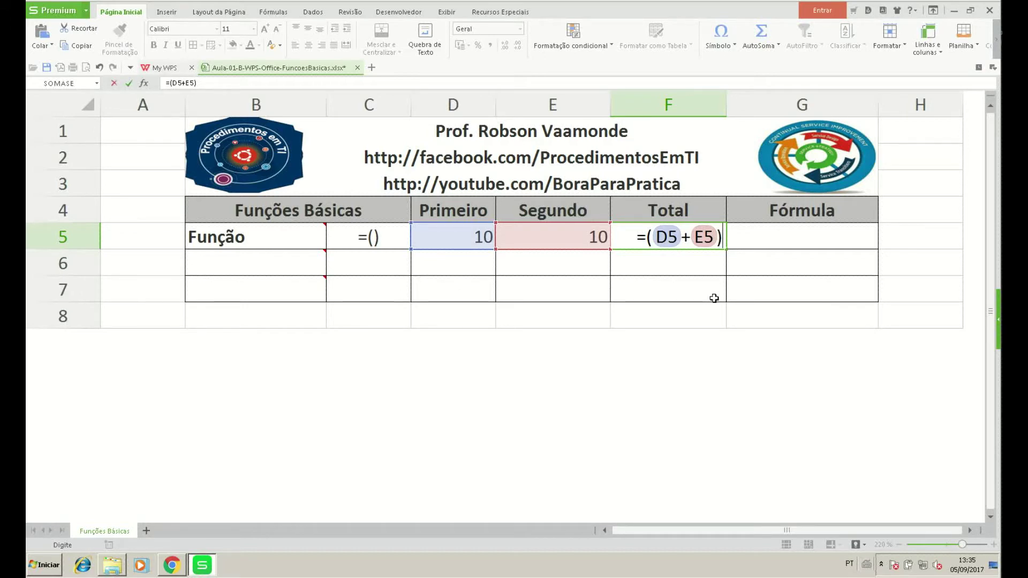
key("Return")
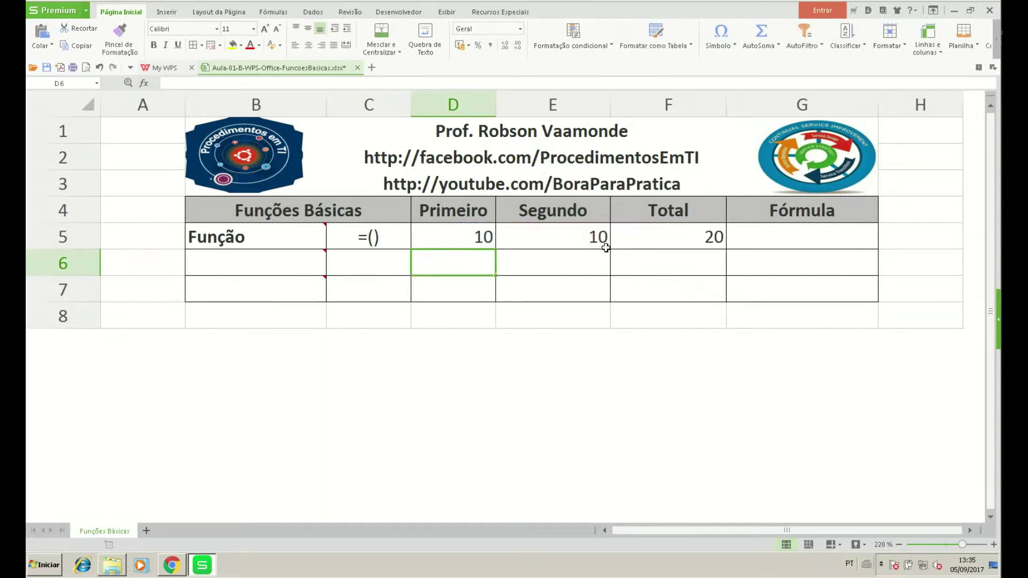
left_click(231, 265)
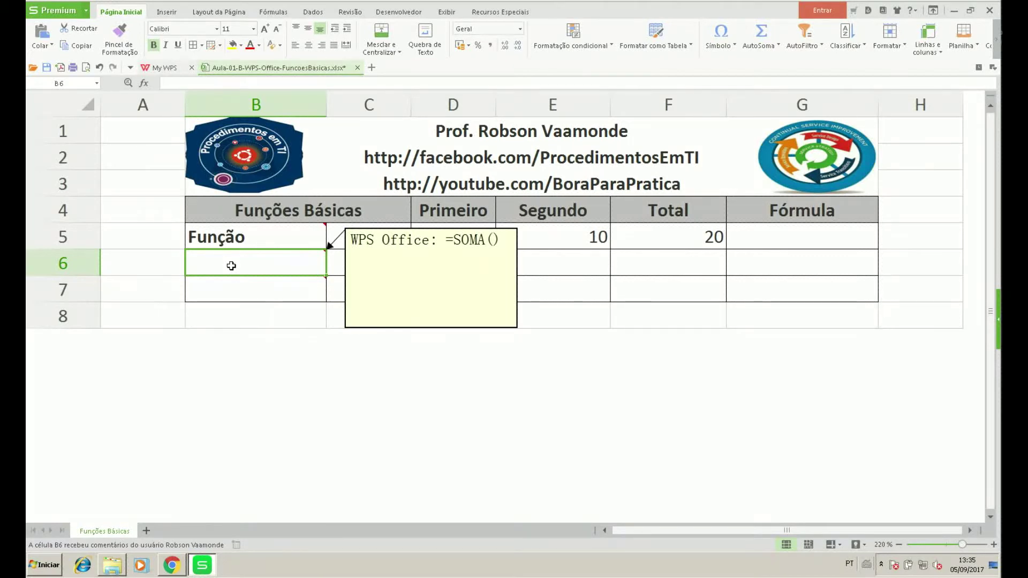
- Label B6 'Função =SOMA()' and start typing '=soma() in C6
type("F")
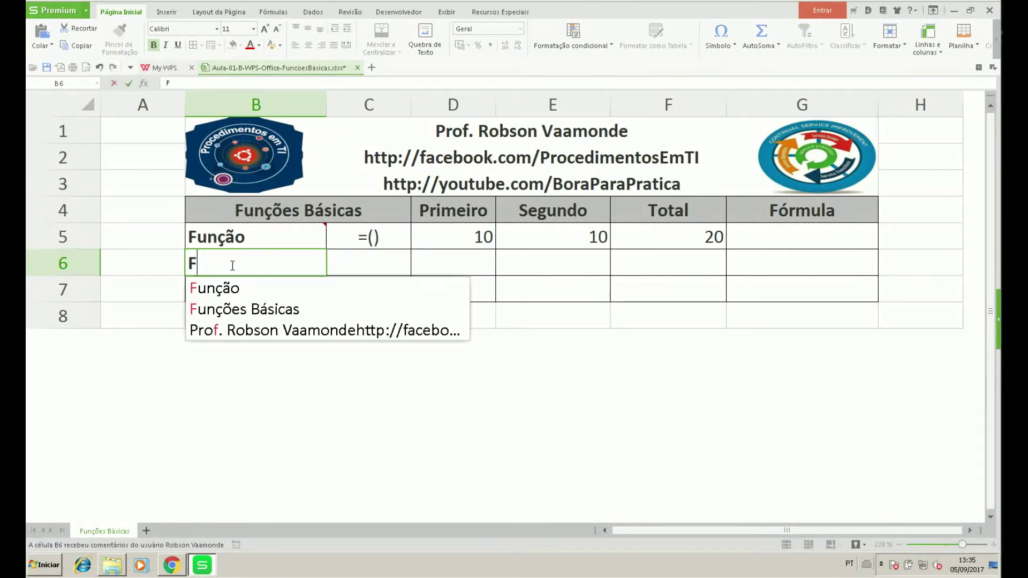
type("unção ")
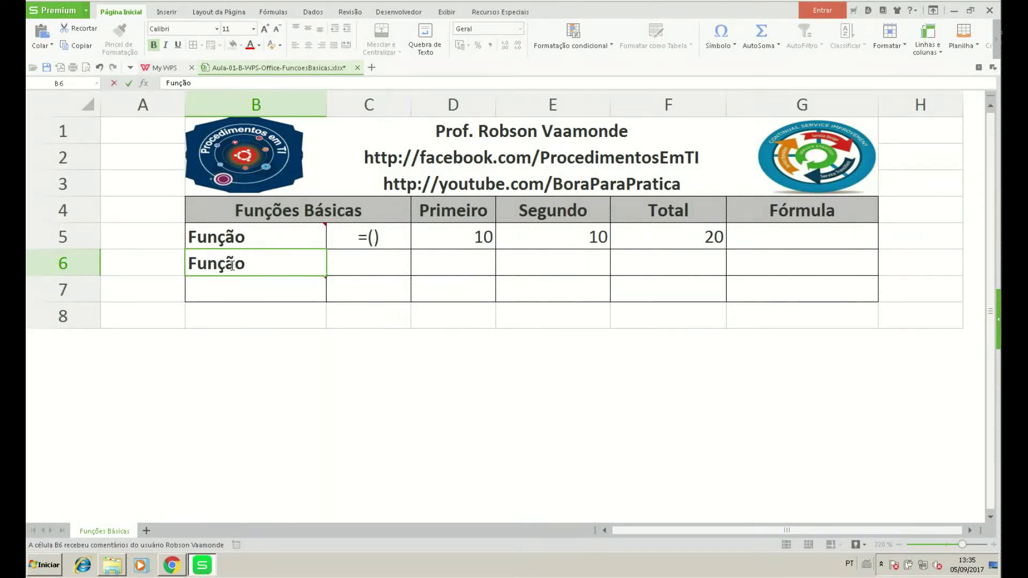
type("=SOM")
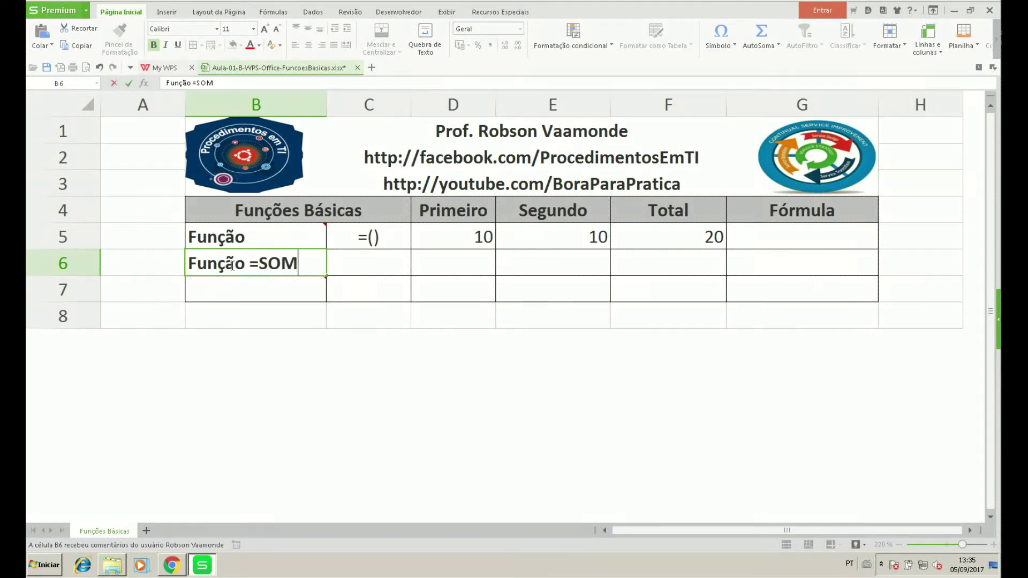
type("A()")
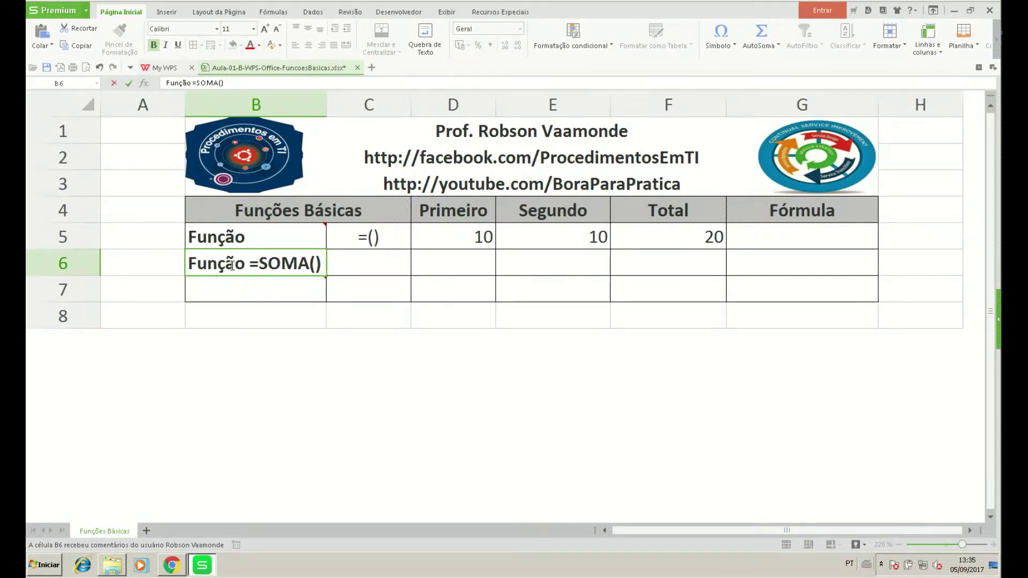
key("Tab")
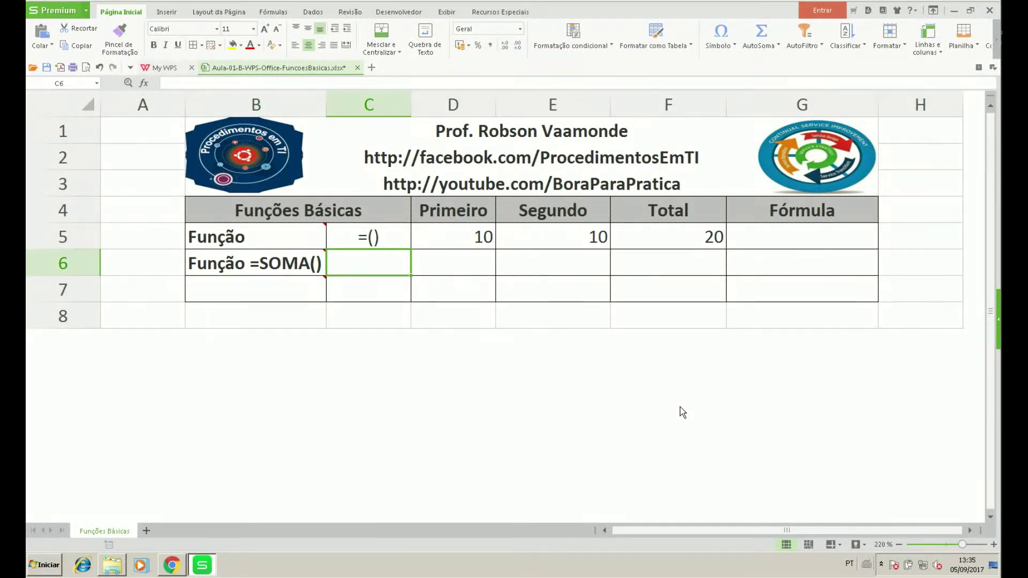
type("'")
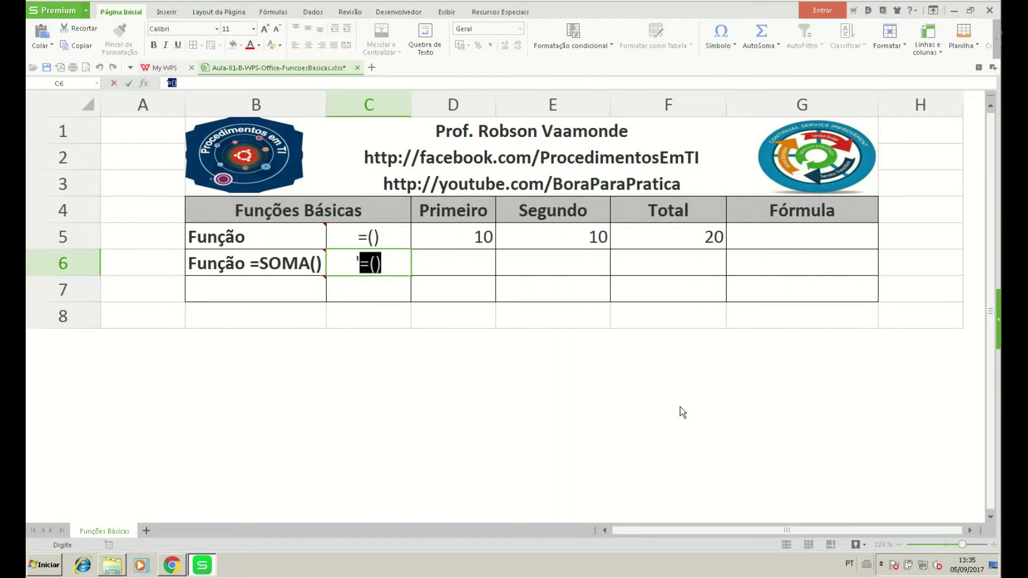
type("=so")
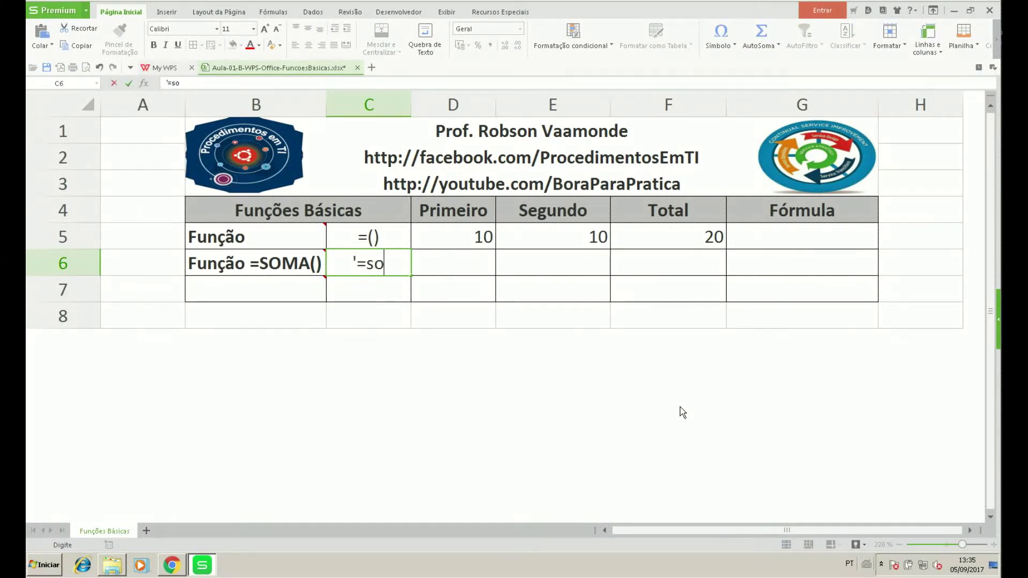
type("ma()")
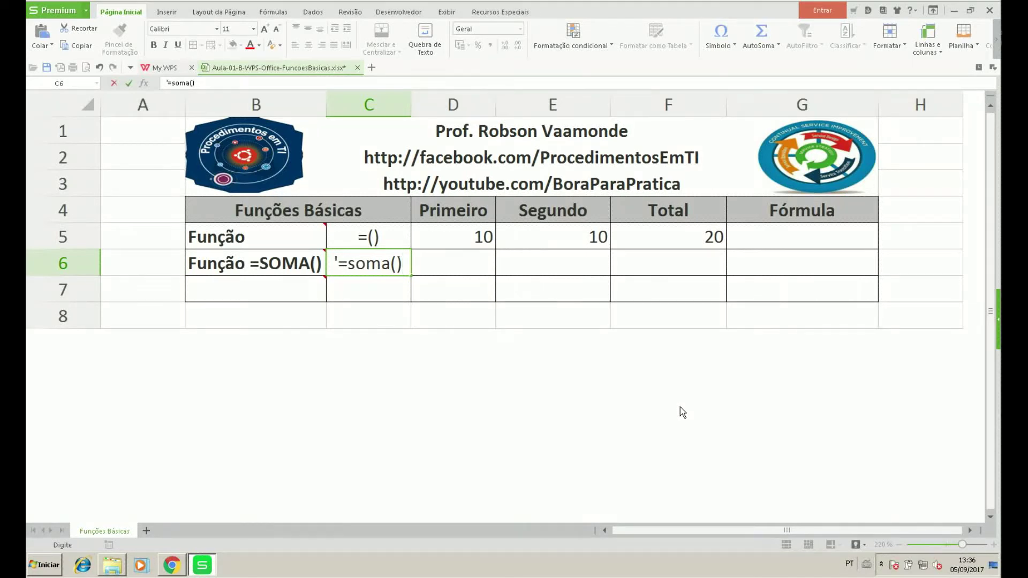
- Commit =soma() in C6, enter 10 in D6 and E6, and begin =s in F6
key("Tab")
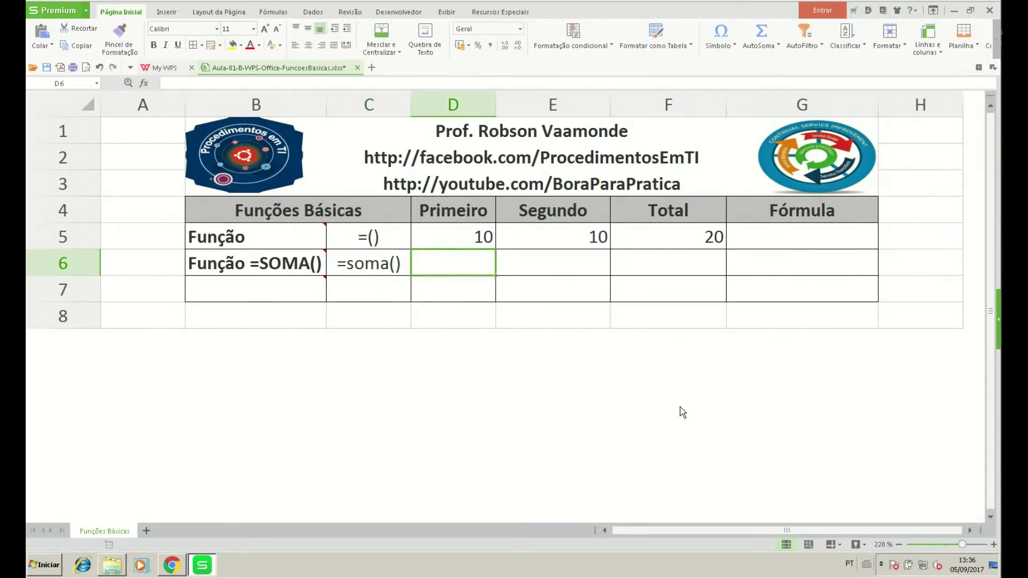
type("10")
key("Tab")
type("10")
key("Tab")
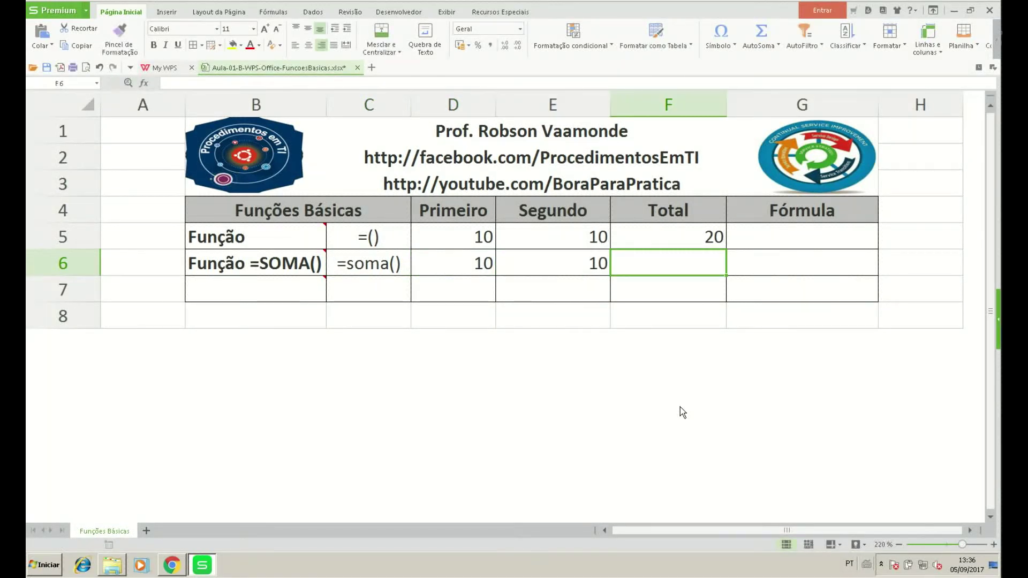
type("=")
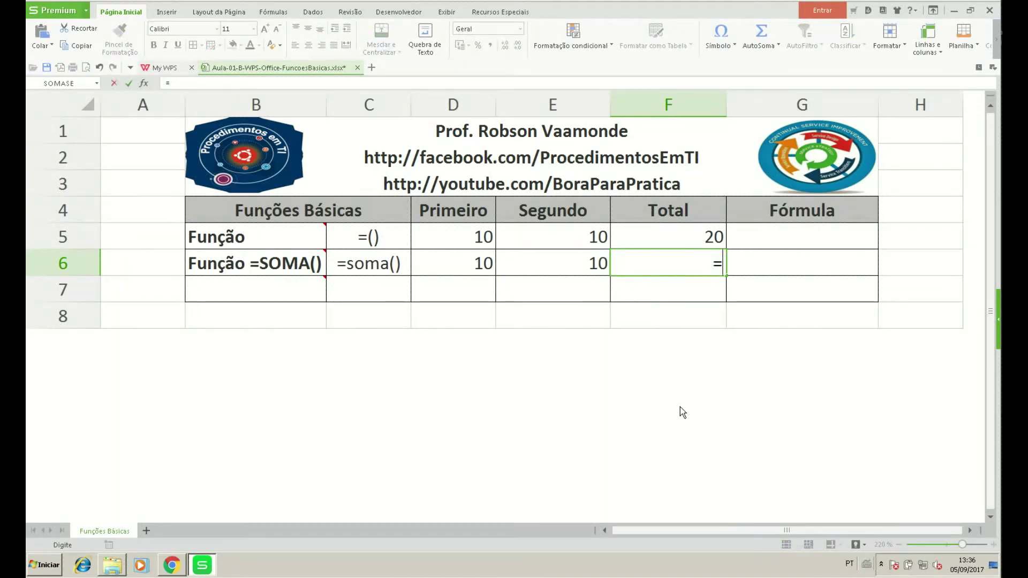
type("s")
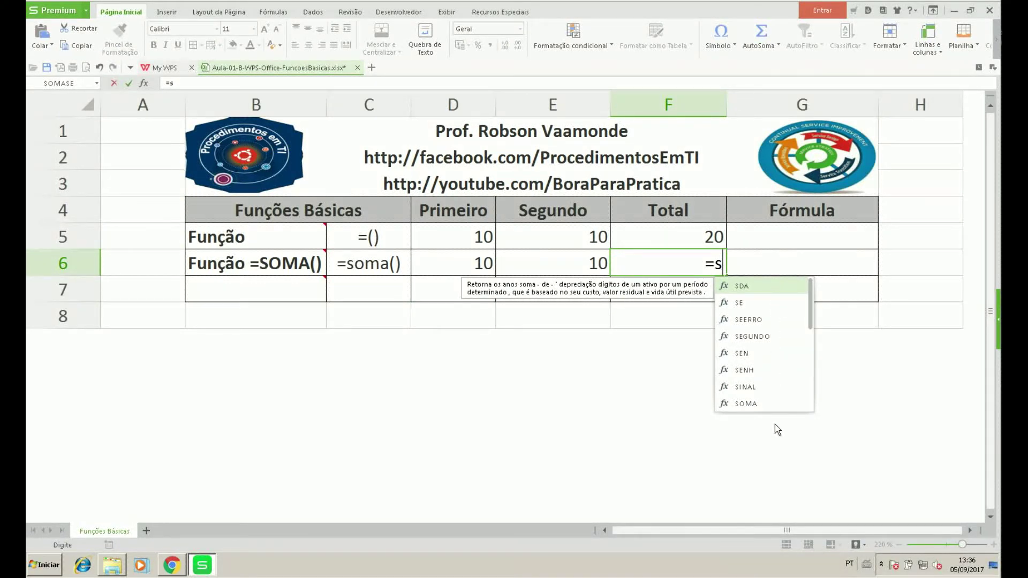
- Put =SOMA(D6:E6) in F6 using the autocomplete suggestion
type("o")
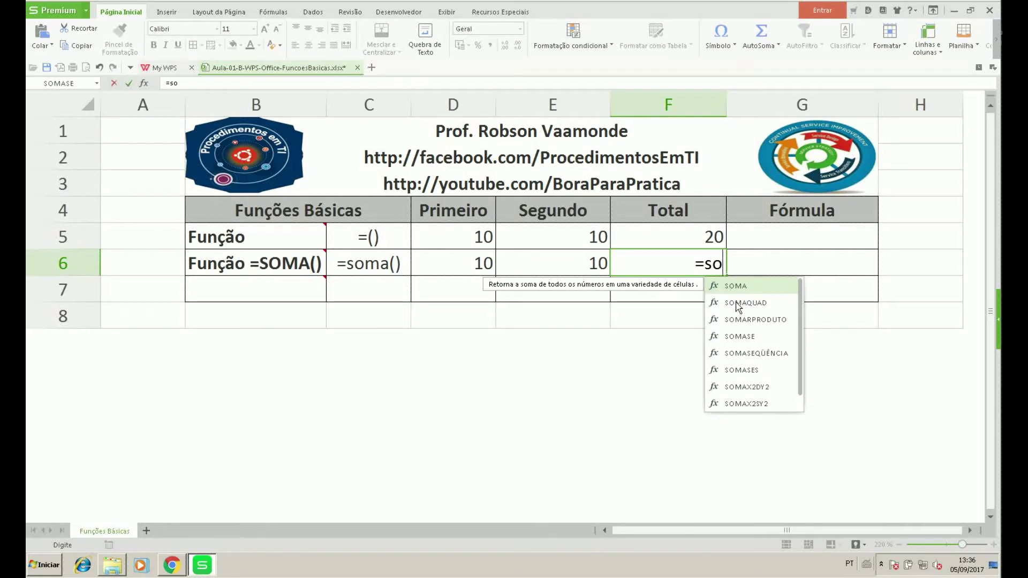
key("Down")
key("Down")
key("Up")
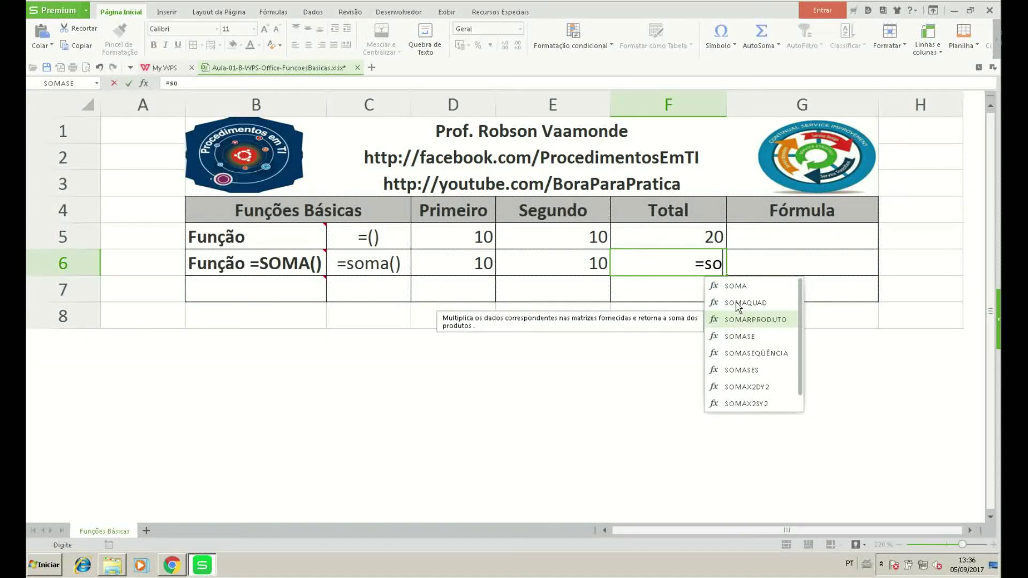
key("Up")
key("Up")
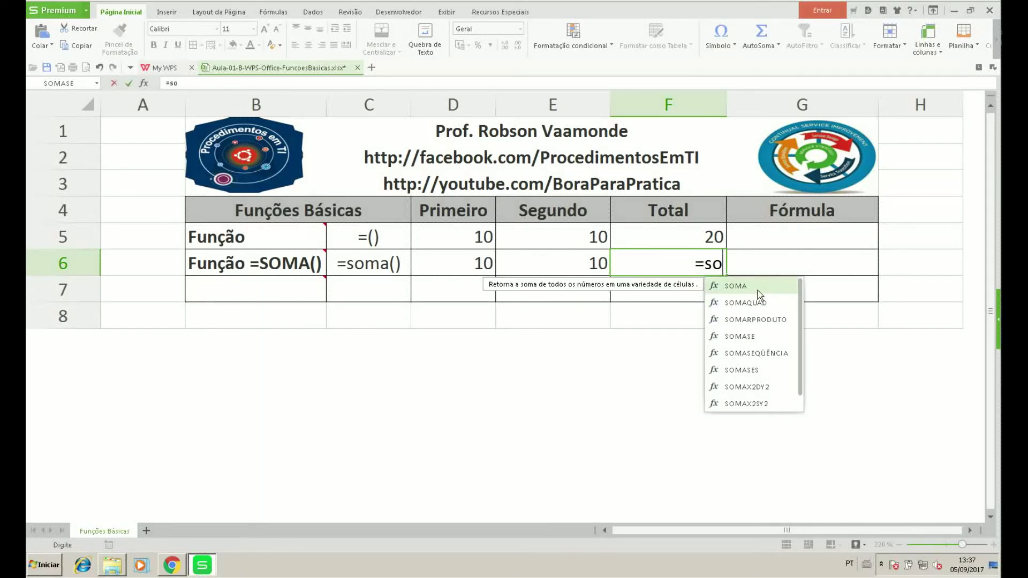
double_click(756, 290)
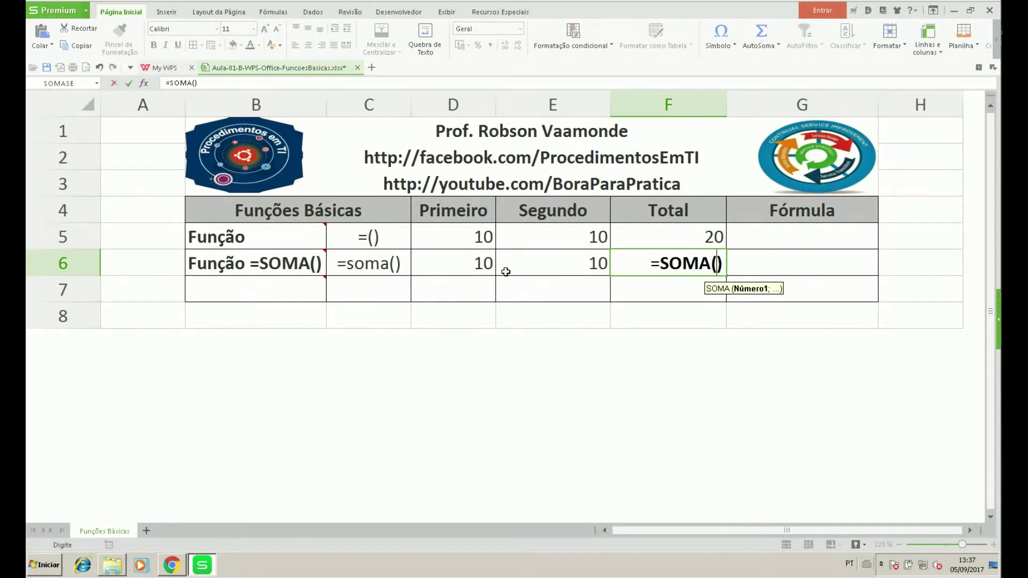
left_click(462, 262)
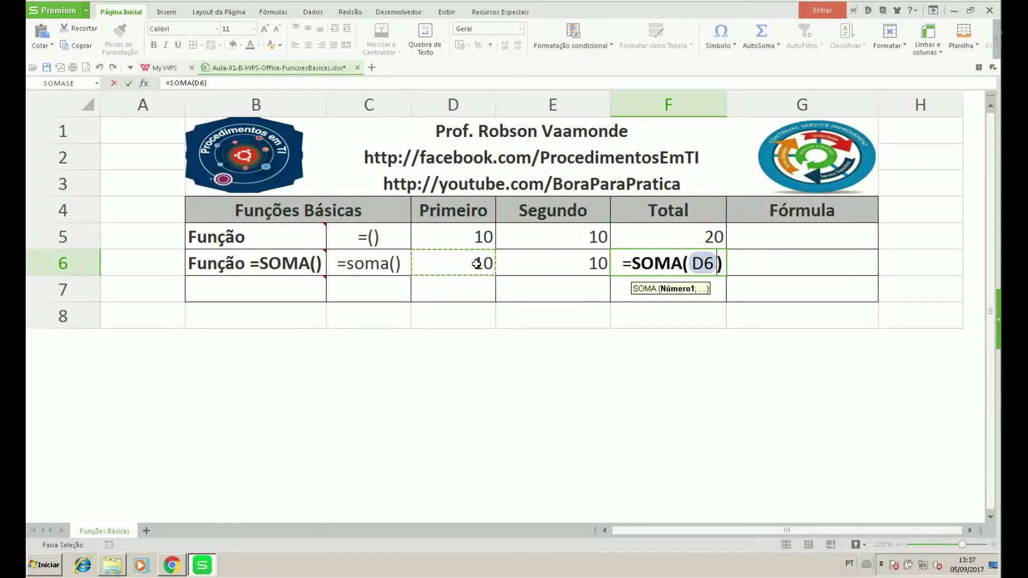
left_click_drag(476, 263, 560, 264)
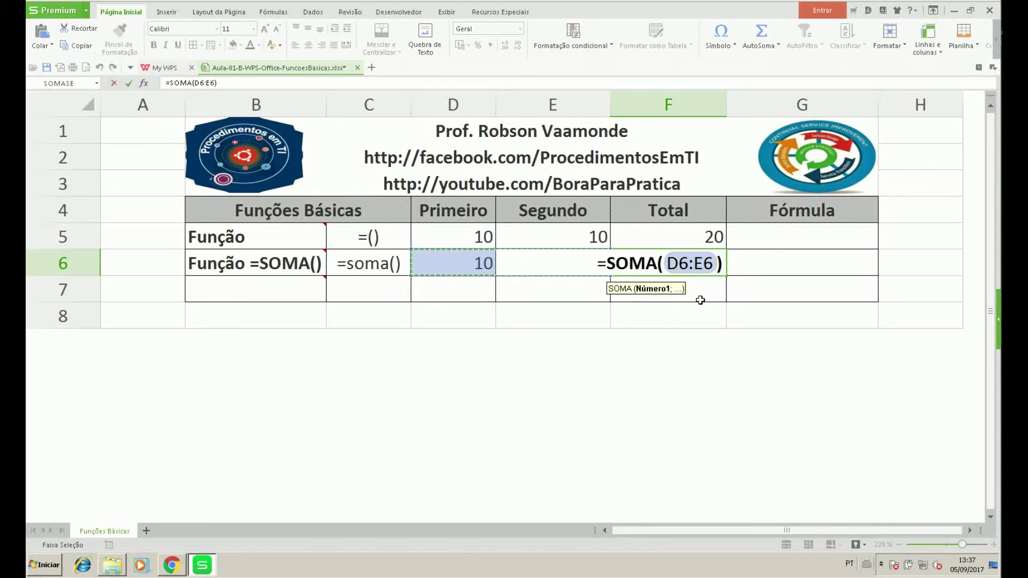
key("Return")
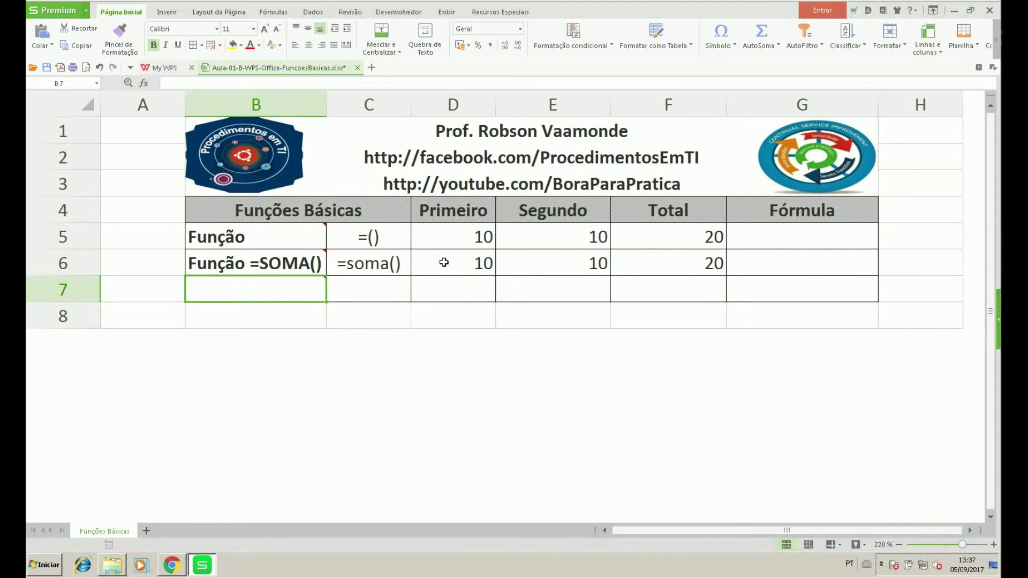
- Change D6 to 20 so the F6 total recalculates to 30
left_click(463, 261)
type("2")
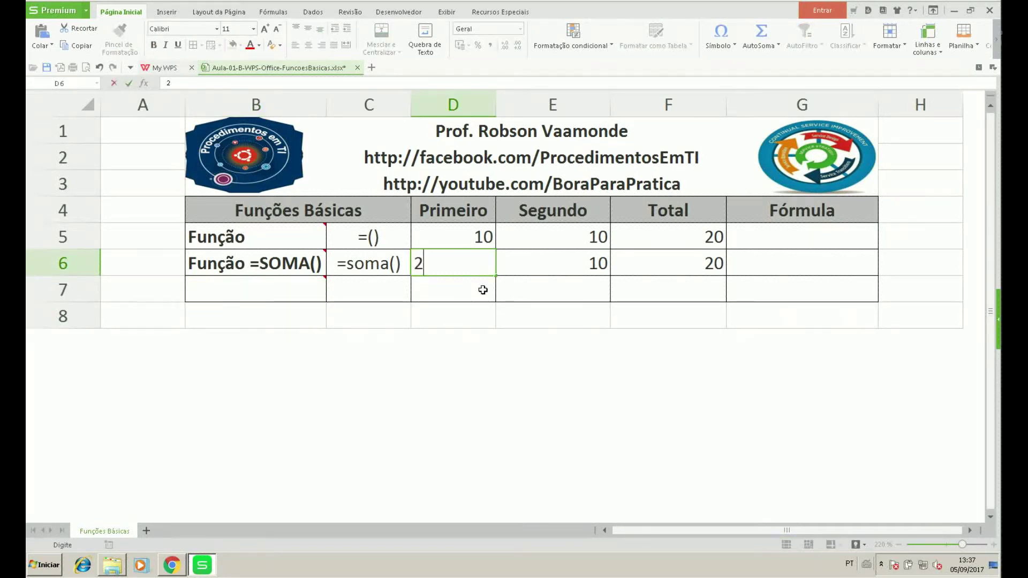
type("0")
key("Return")
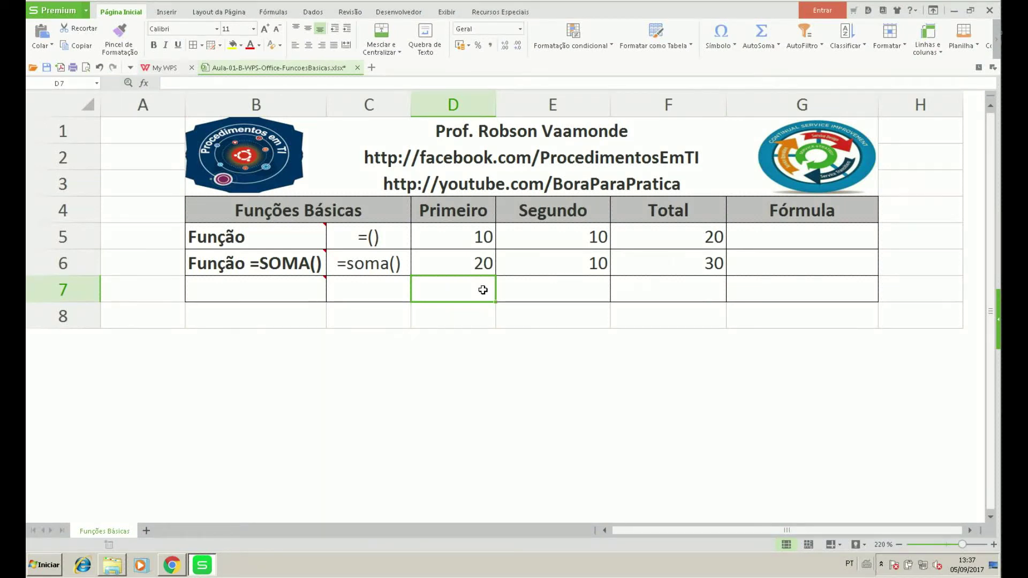
key("Left")
key("Left")
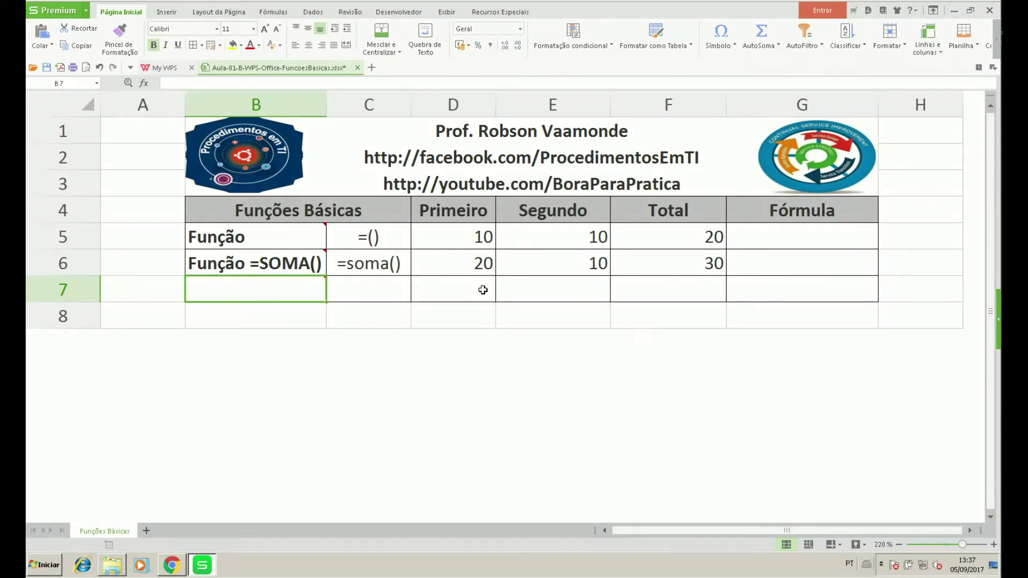
- Label B7 'Função =média()' and show '=média() as text in C7
type("Função ")
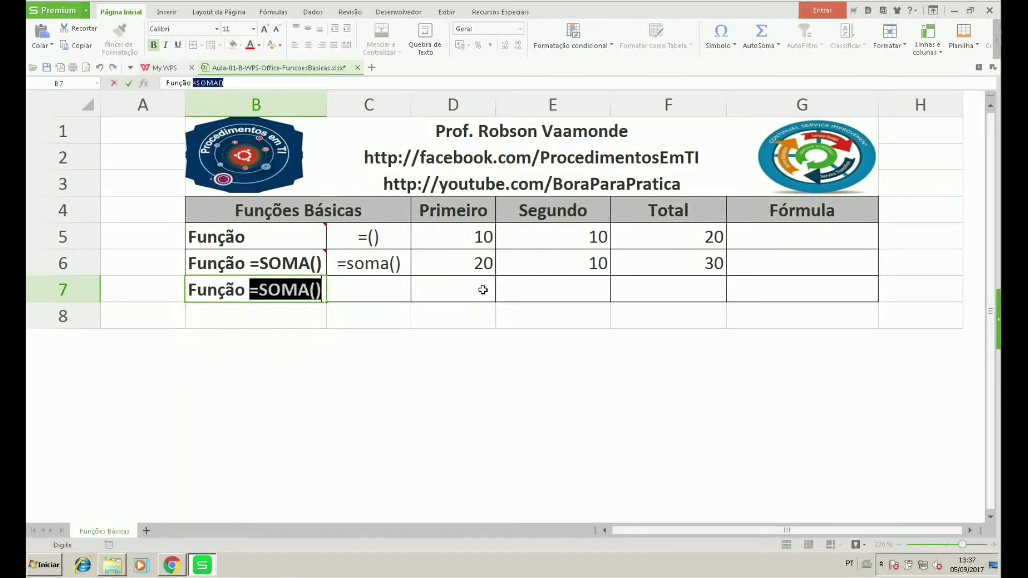
type("=média")
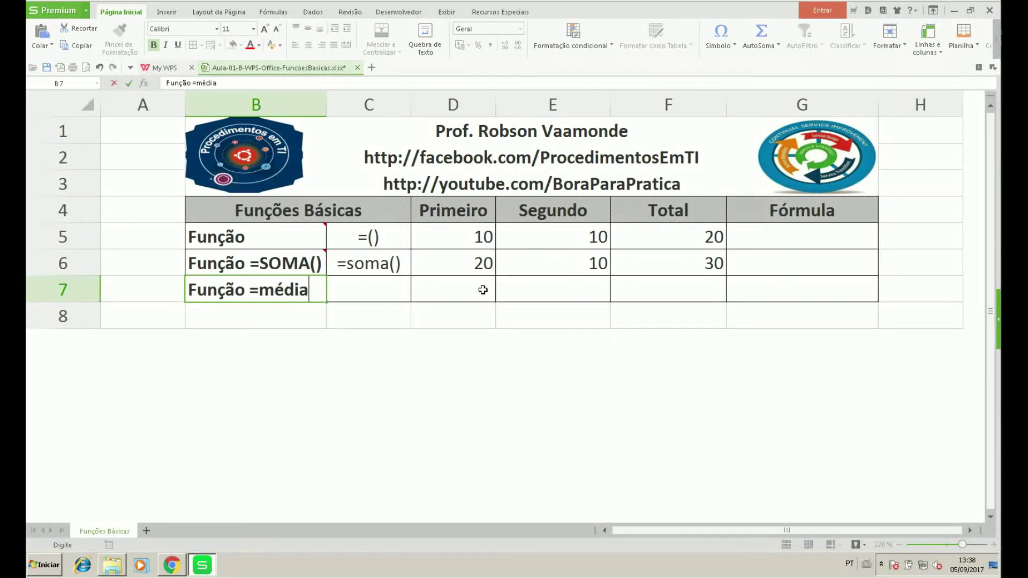
type("()")
key("Tab")
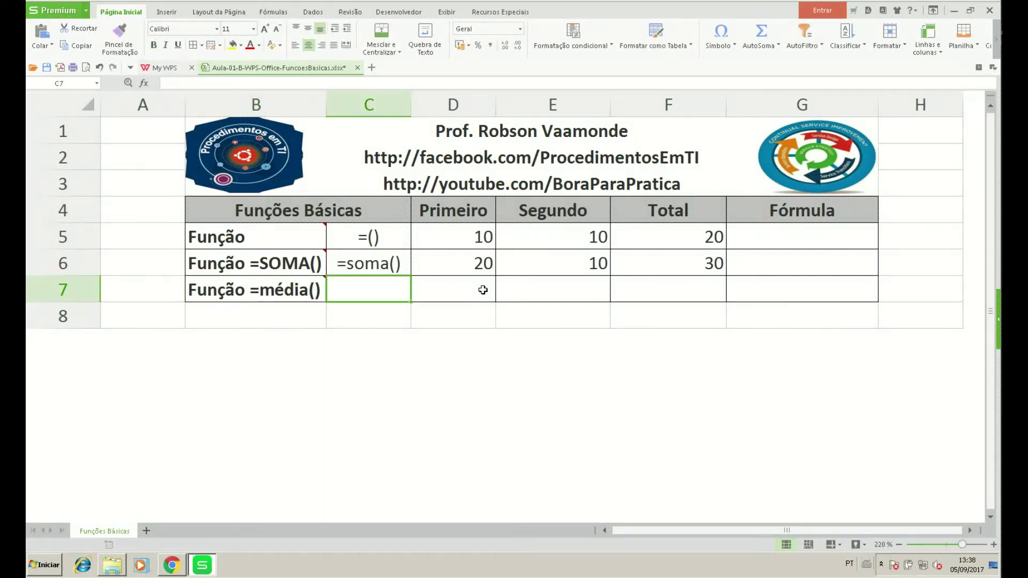
type("'=")
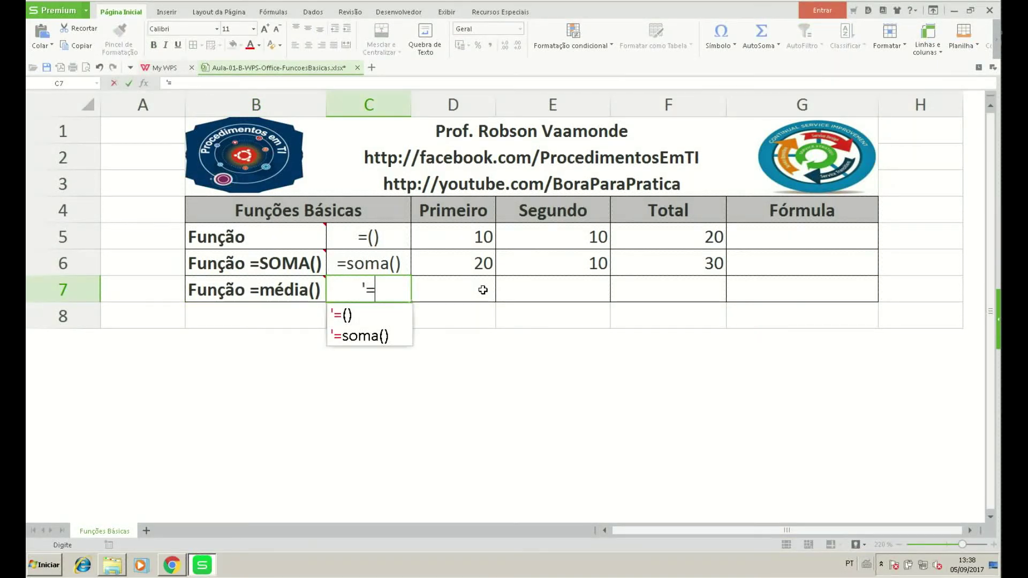
type("média()")
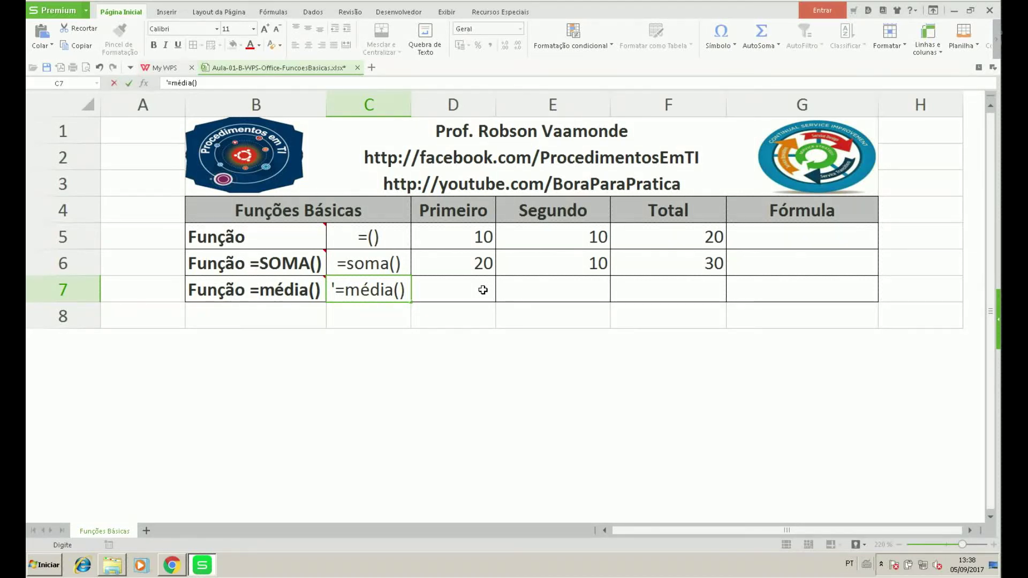
left_click(483, 290)
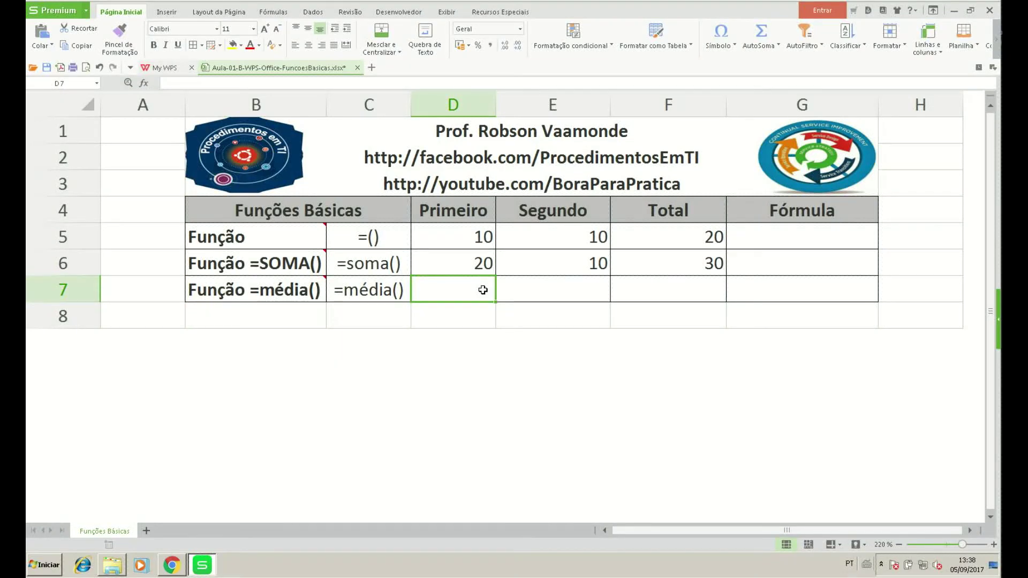
- Enter 15 in D7 and 10 in E7
type("15")
key("Tab")
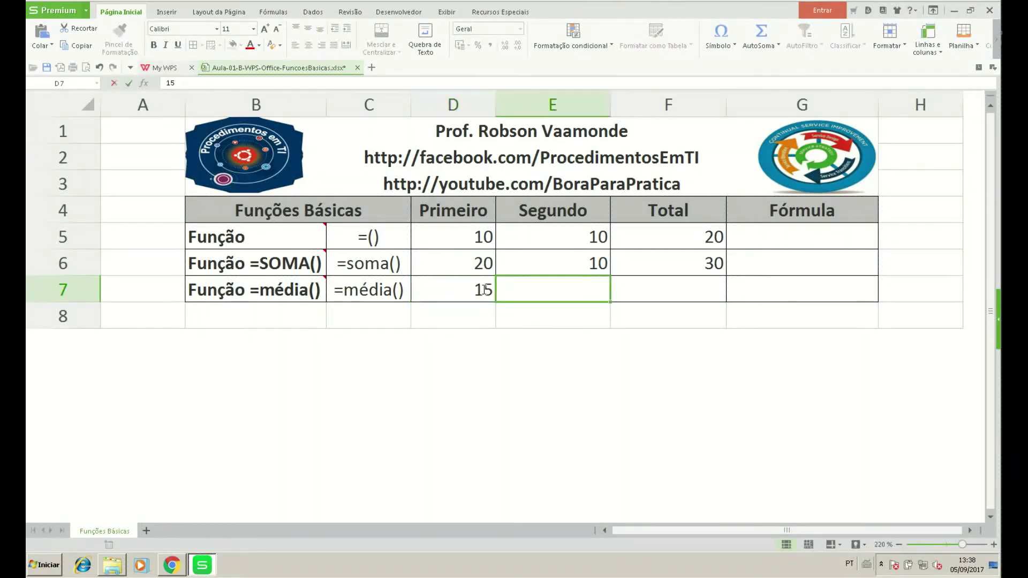
type("10")
key("Tab")
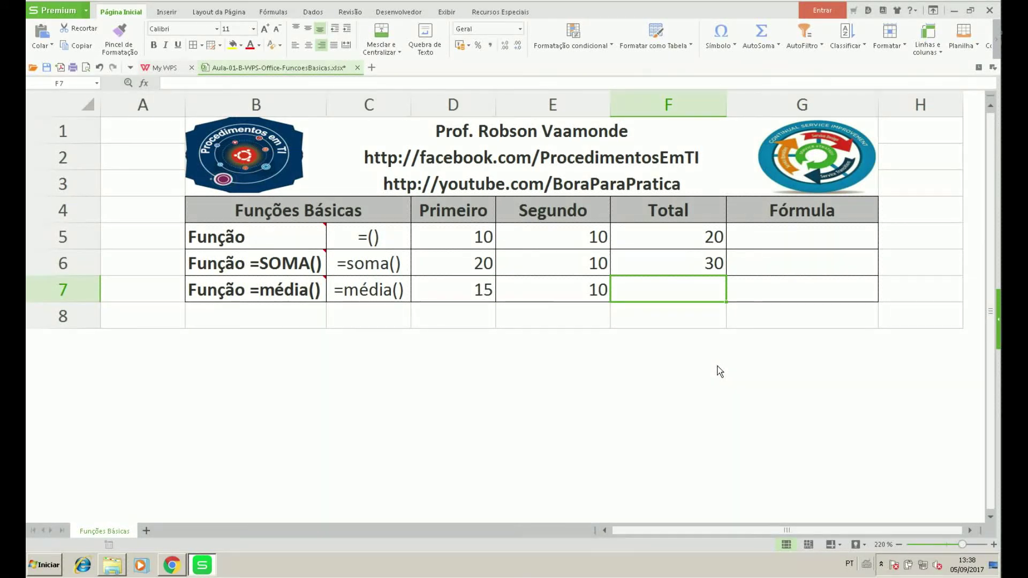
- Enter =MÉDIA(D7:E7) in F7 so it averages 15 and 10 to 12,5
type("=m")
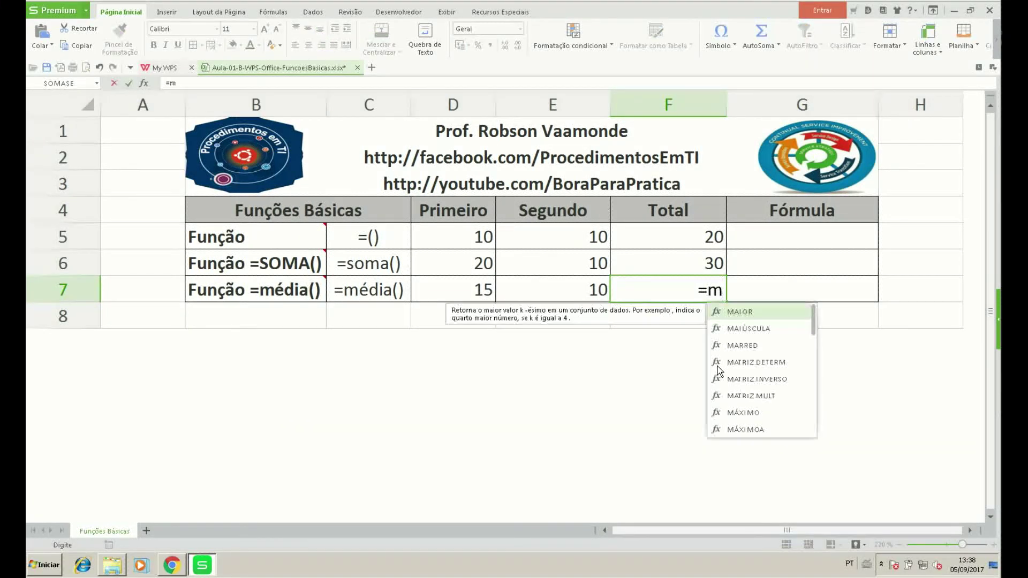
type("é")
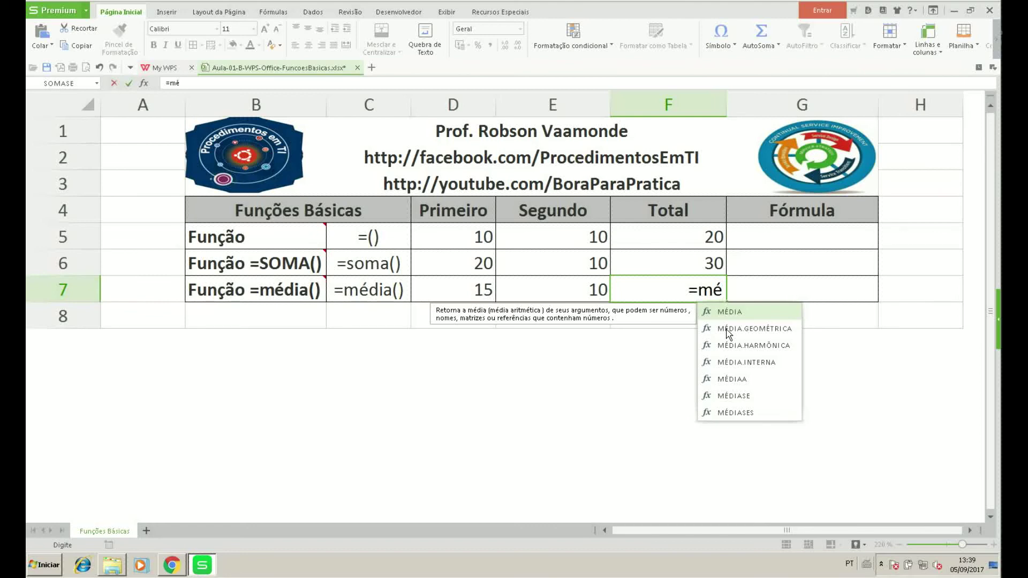
key("Tab")
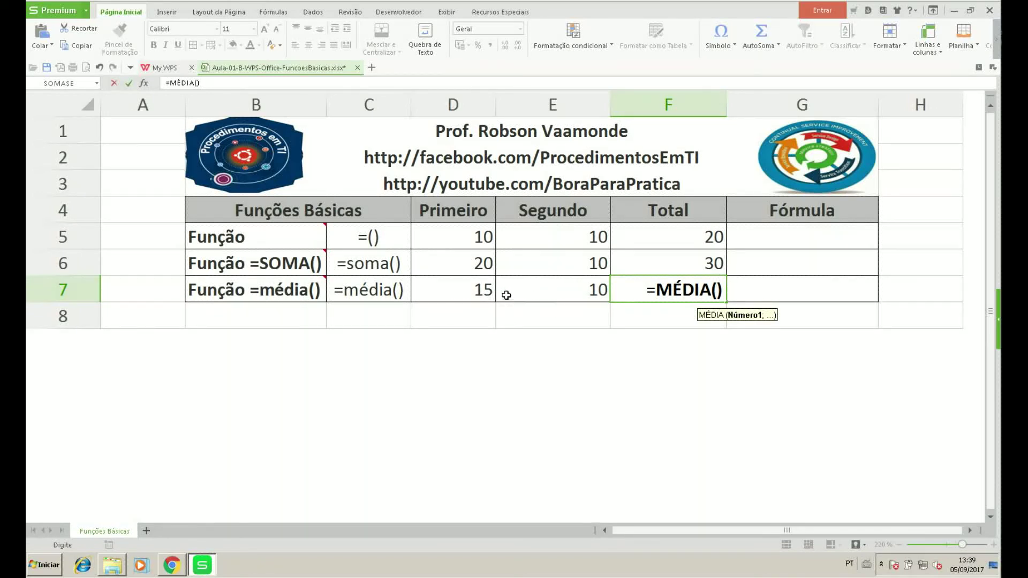
left_click(458, 290)
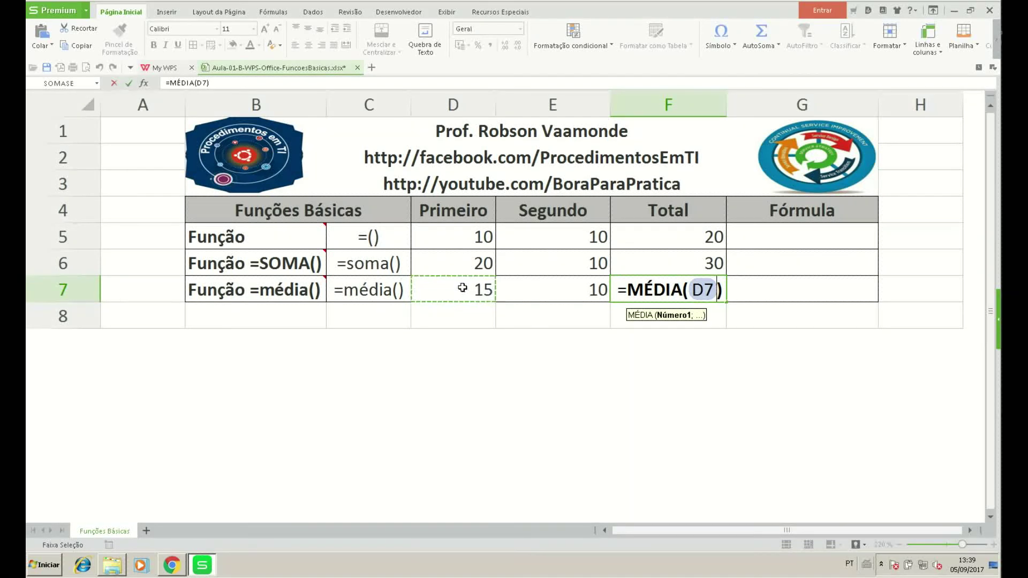
left_click_drag(456, 288, 549, 293)
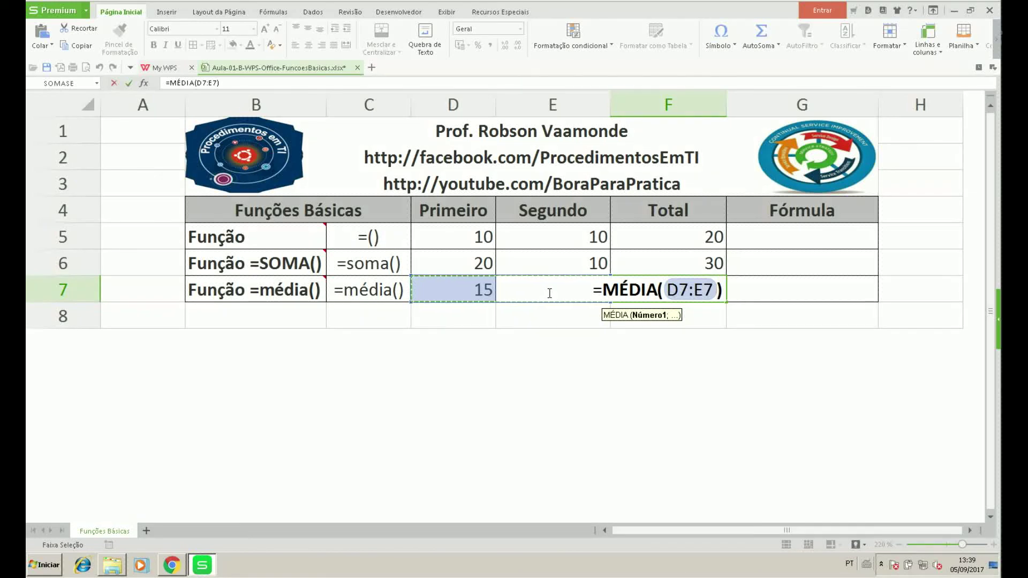
key("Return")
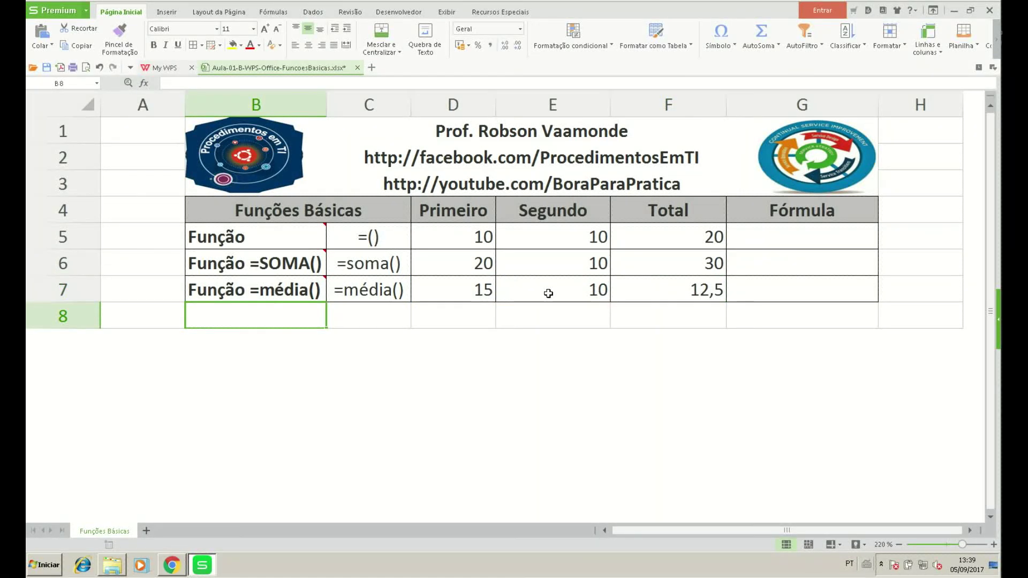
key("Left")
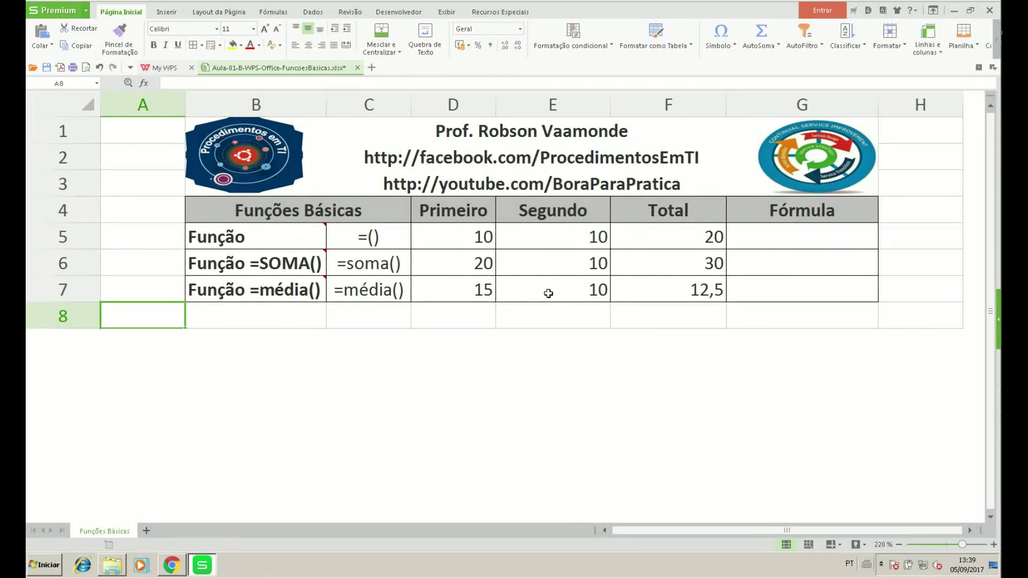
- Replace 15 in D7 with 10 so the MÉDIA result in F7 recalculates to 10
left_click(490, 289)
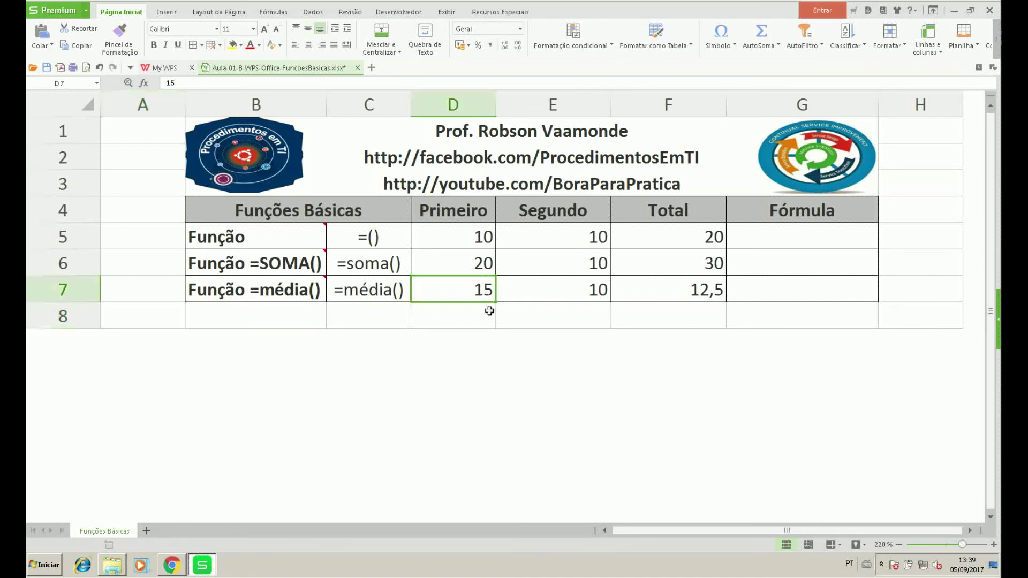
type("10")
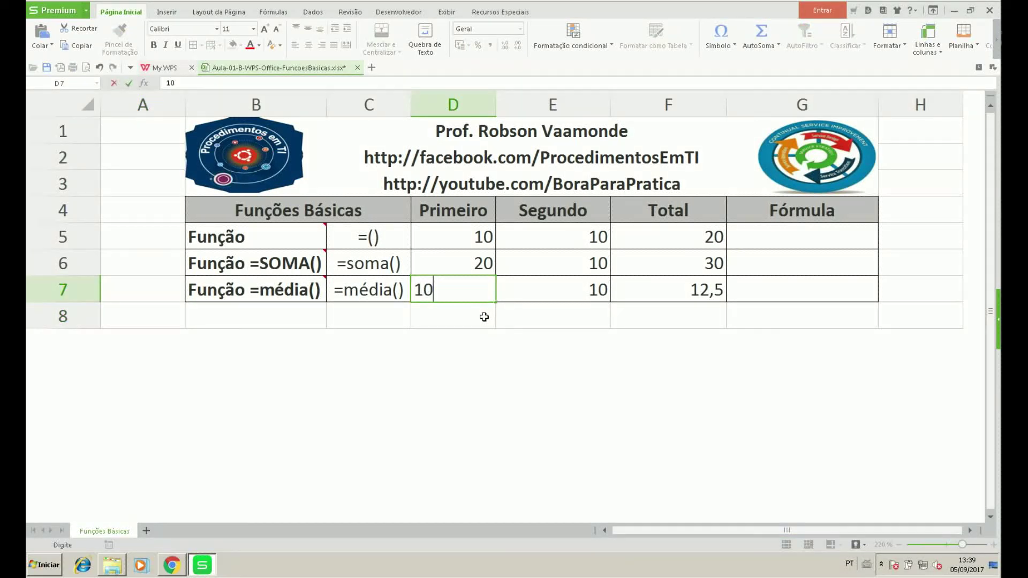
key("Return")
key("Left")
key("Left")
key("Left")
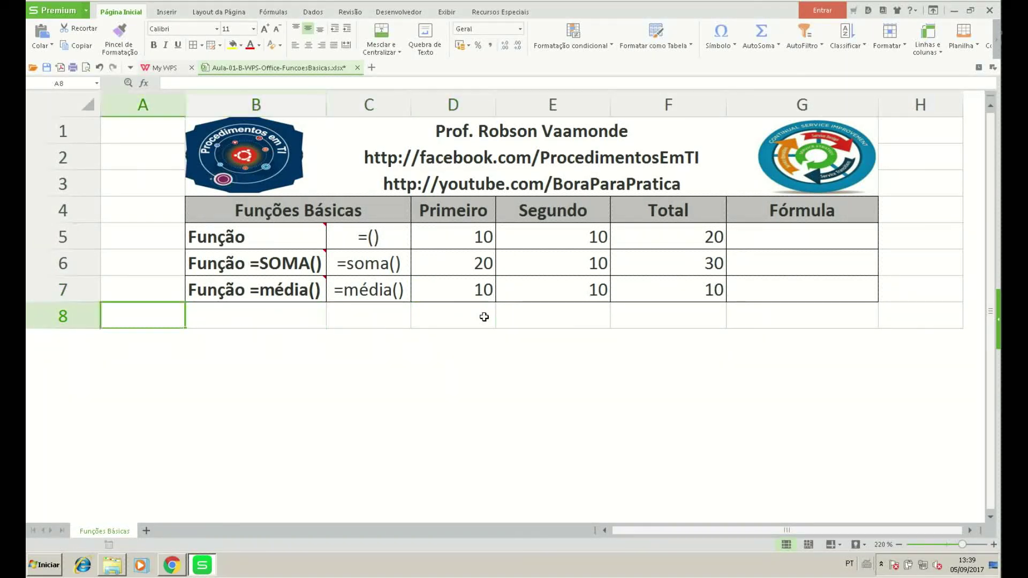
key("Up")
key("Up")
key("Up")
key("Up")
key("Up")
key("Up")
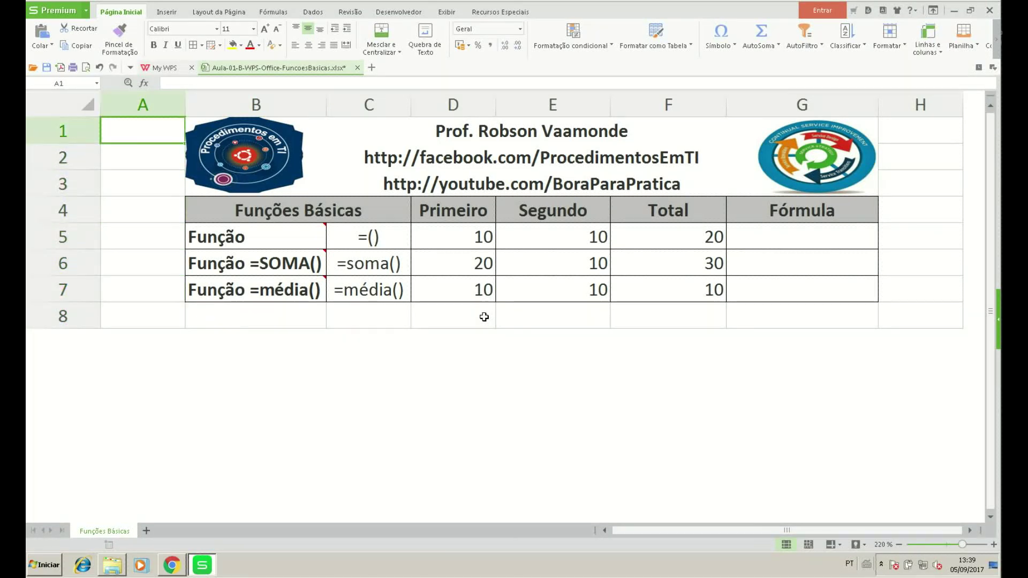